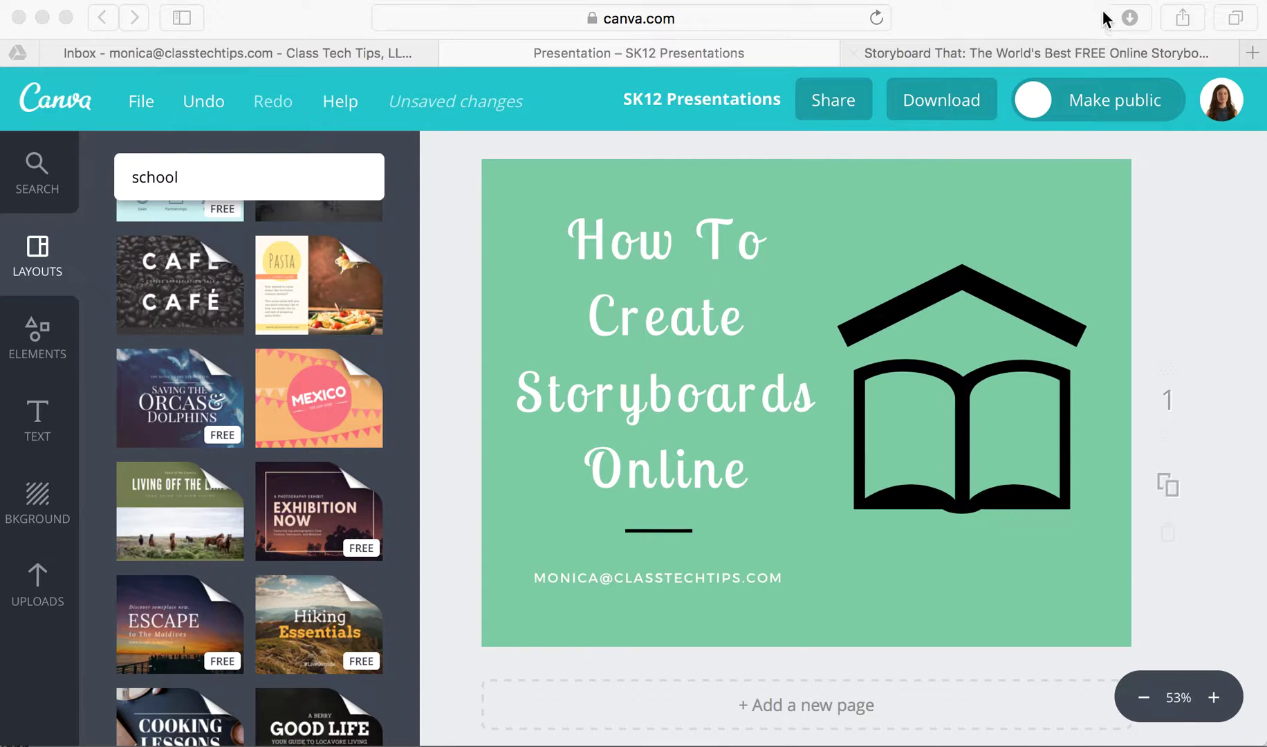
Leave the Canva title slide and show the Storyboard That homepage
left_click(1086, 54)
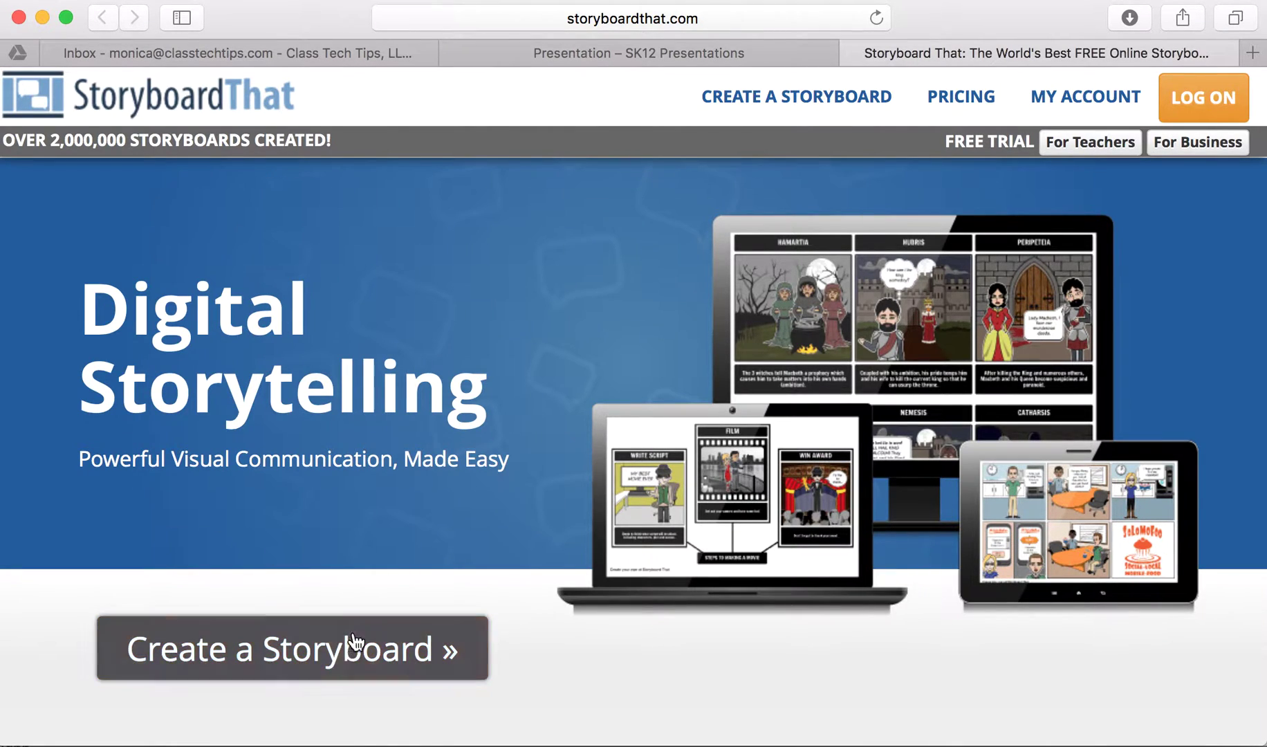
Start a new storyboard in the Storyboard Creator with three blank cells and Town scenes
left_click(276, 650)
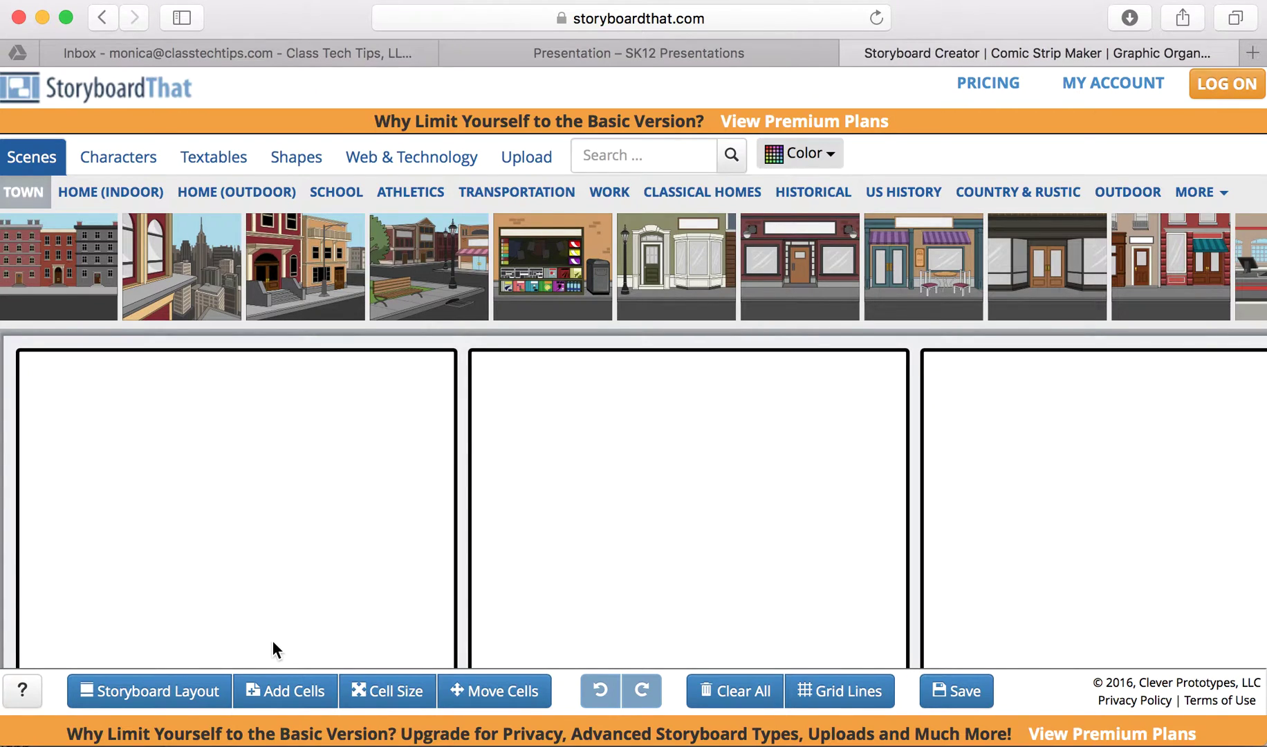
scroll(261, 562, "down", 1)
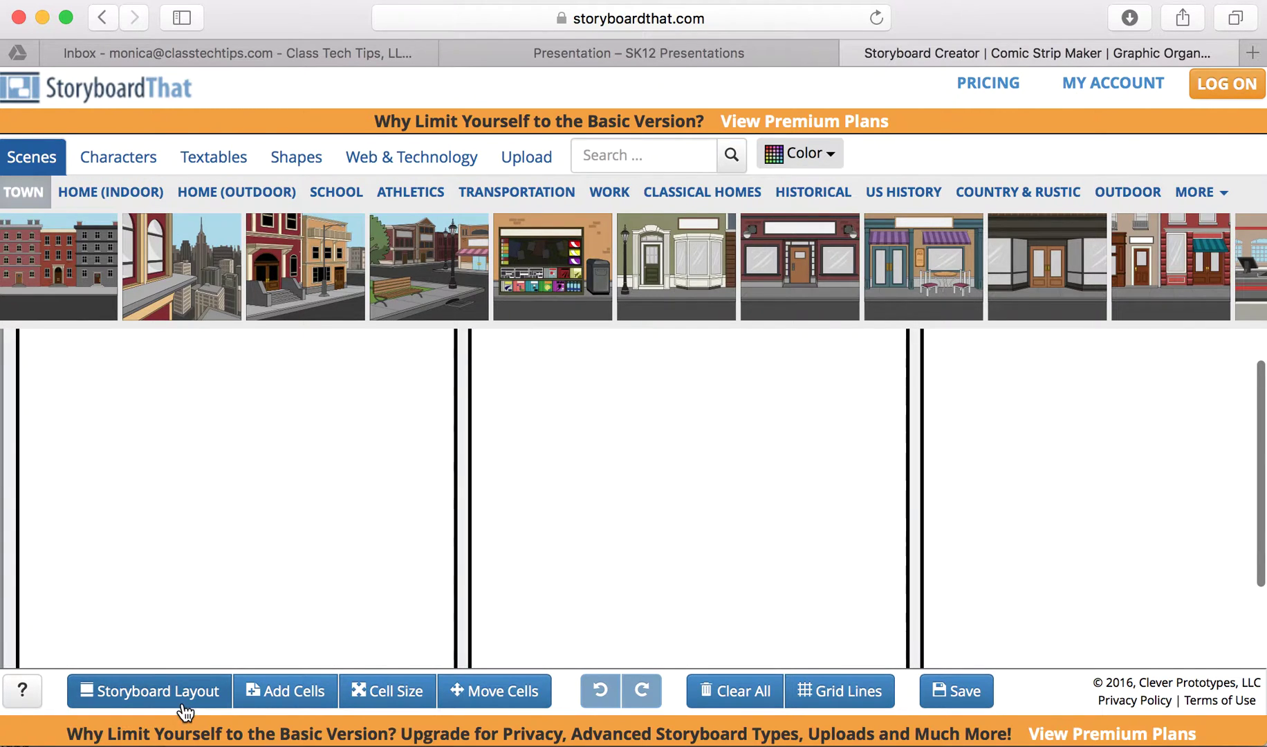
Put the window-city scene in cell 1 with navy frames, dark red trim, grey buildings
left_click_drag(209, 260, 234, 510)
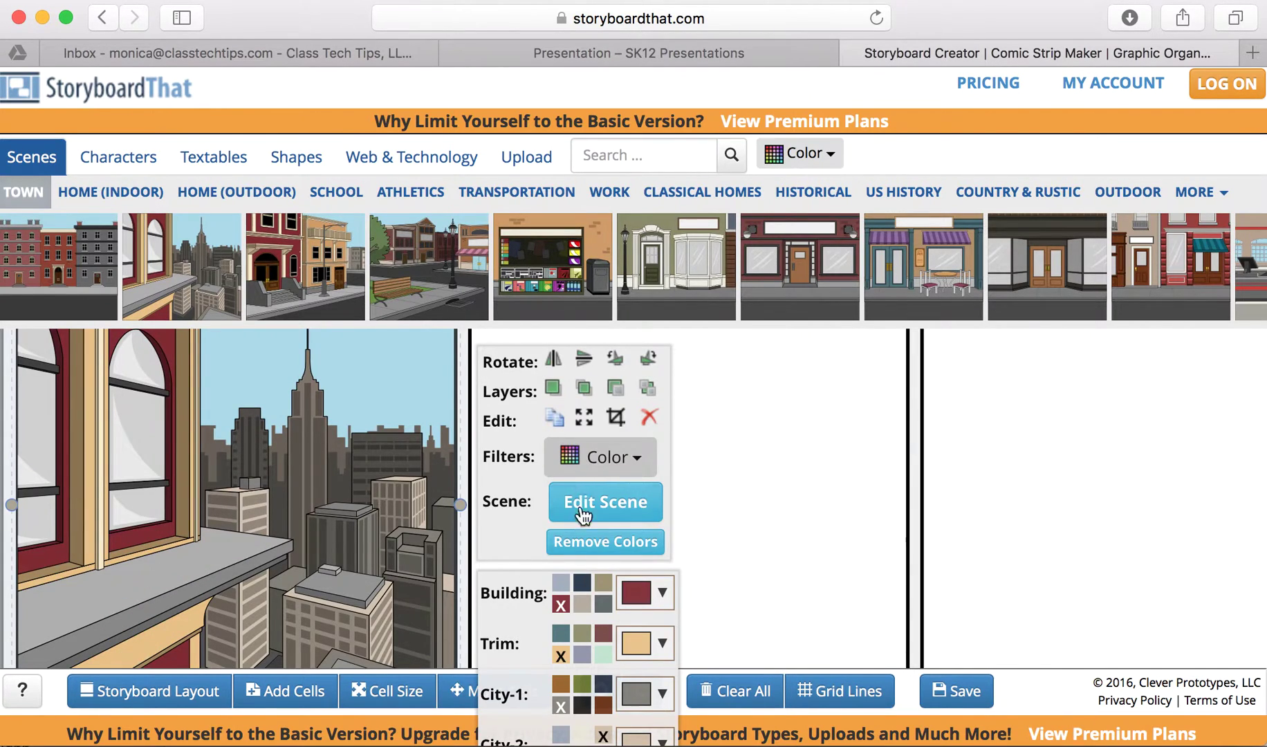
left_click(581, 587)
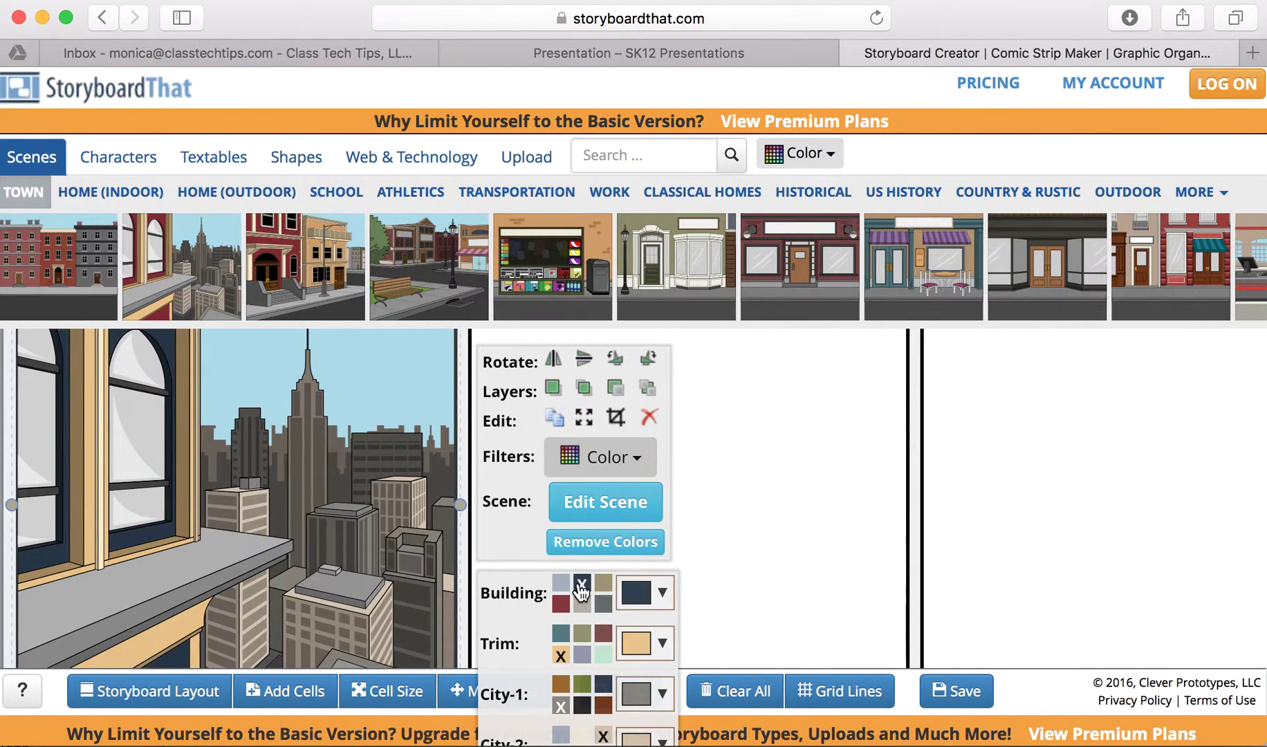
left_click(604, 635)
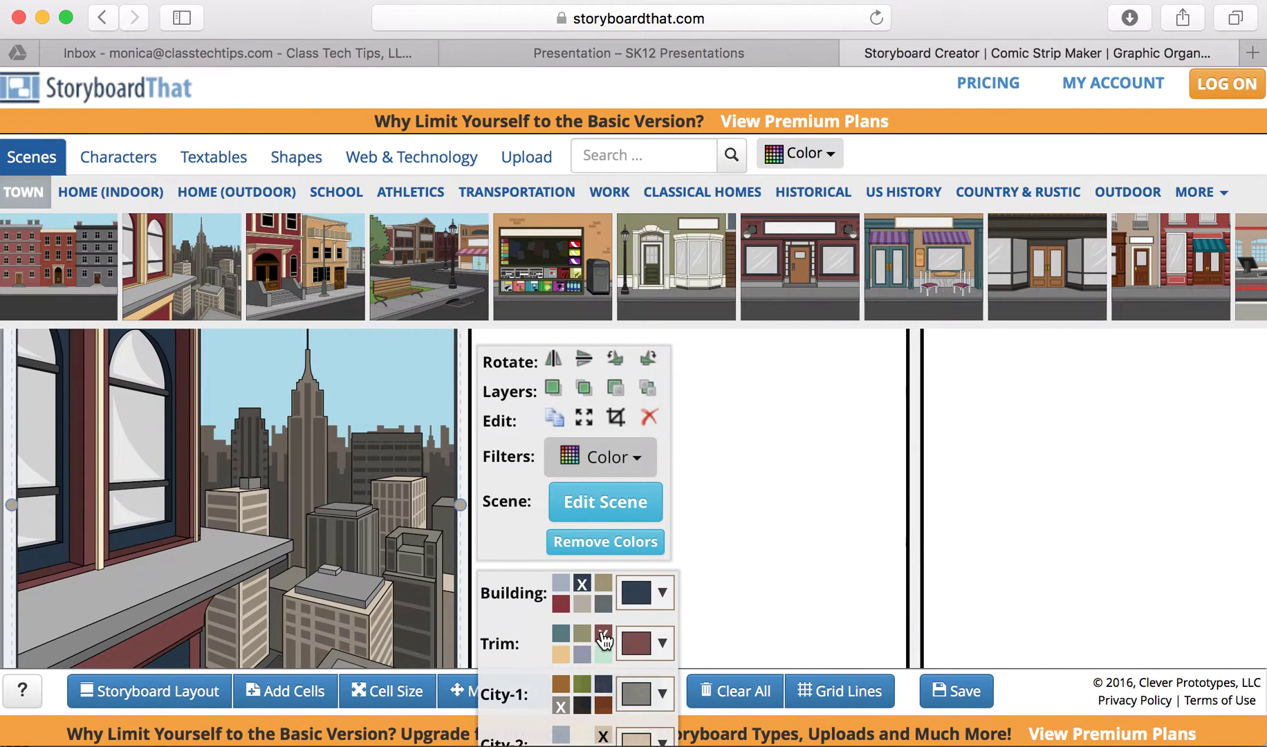
left_click(603, 687)
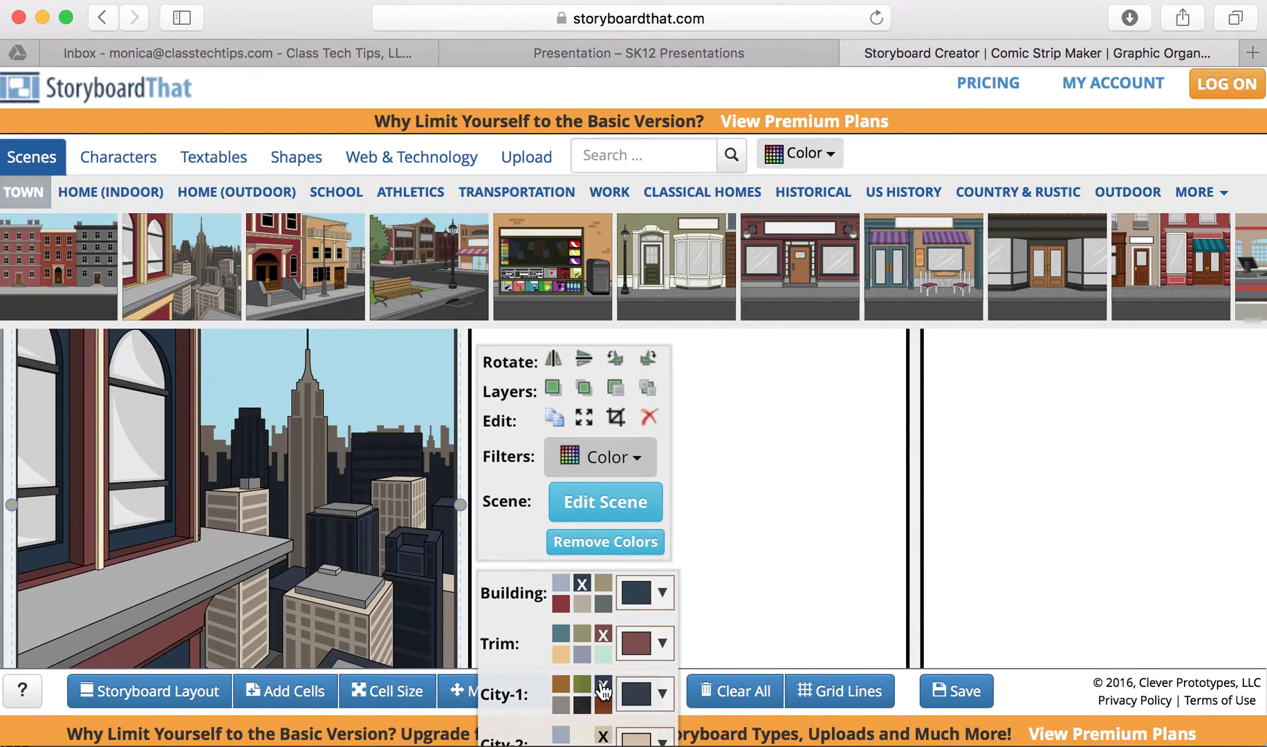
left_click(581, 685)
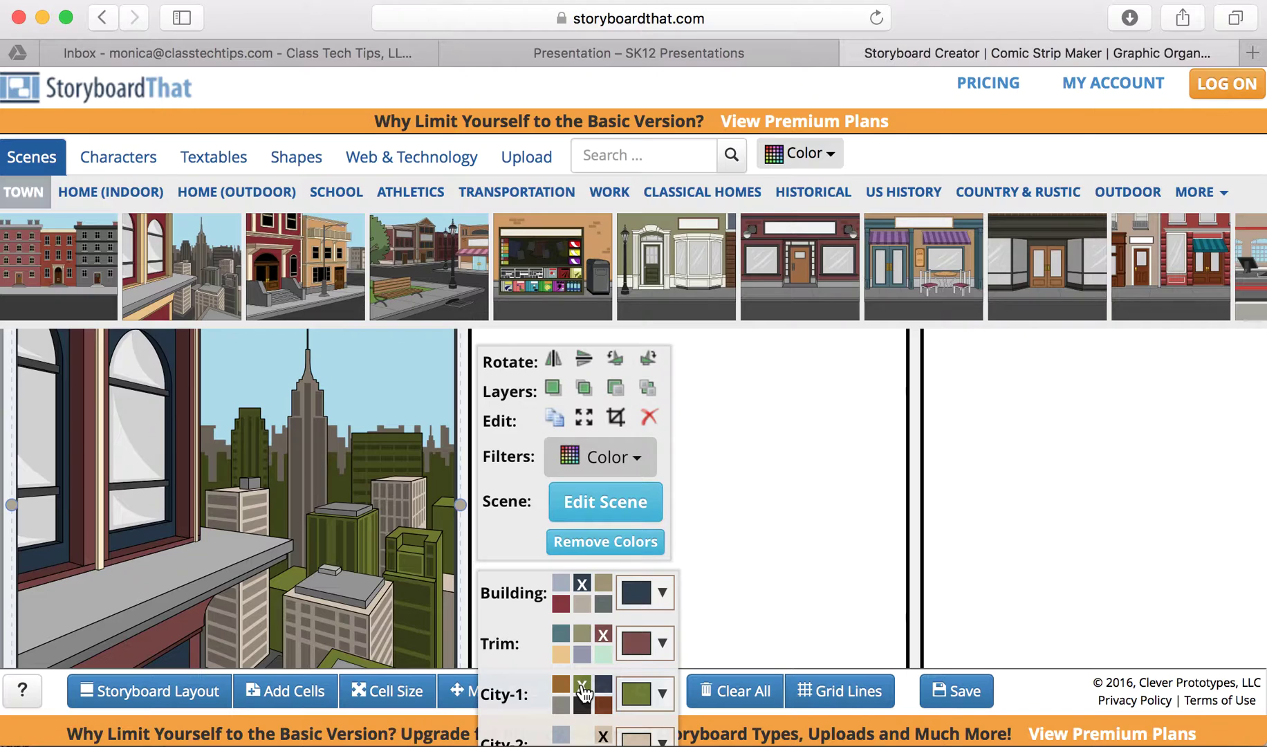
left_click(561, 705)
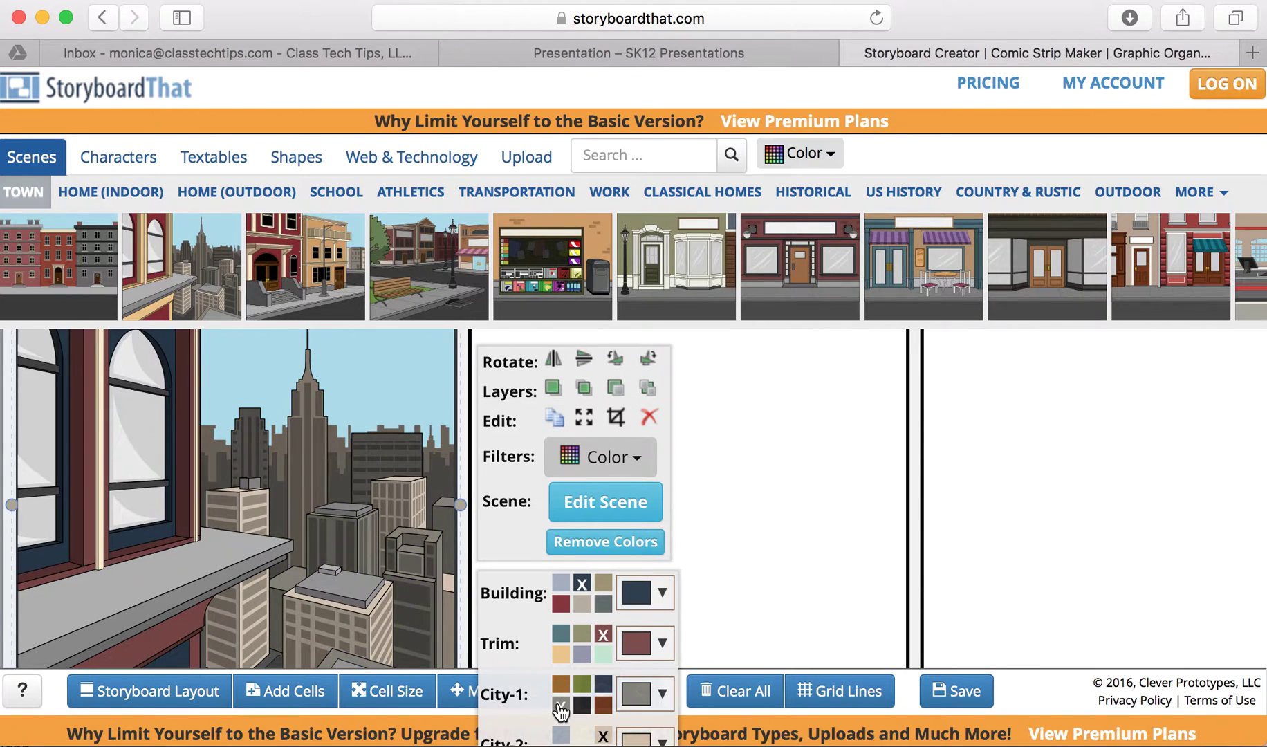
left_click(166, 694)
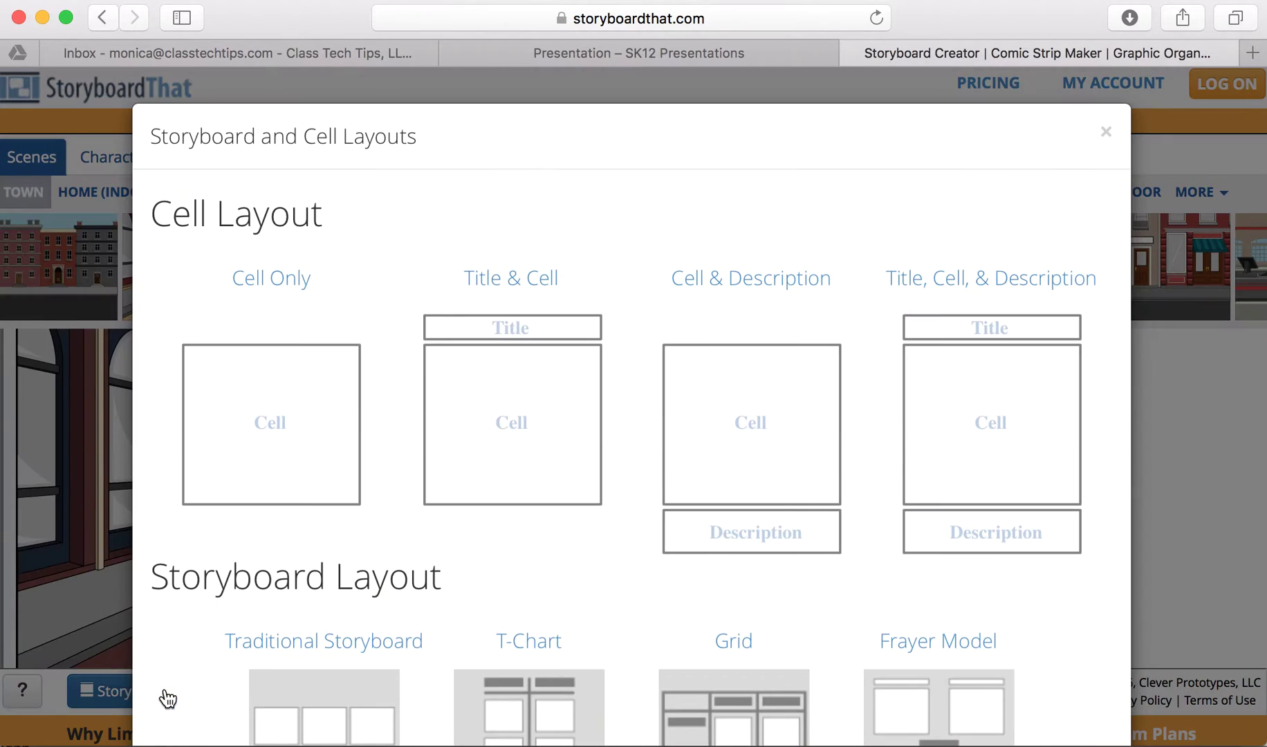
scroll(311, 473, "down", 5)
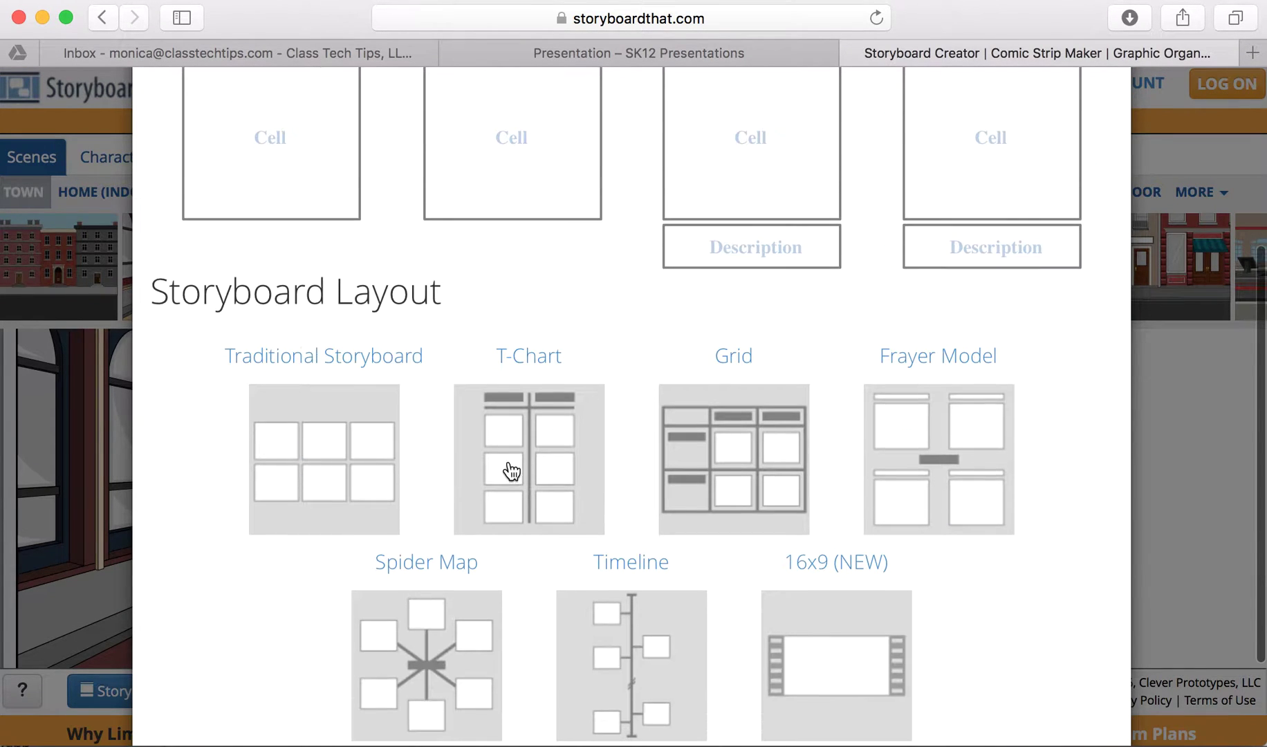
scroll(639, 492, "up", 5)
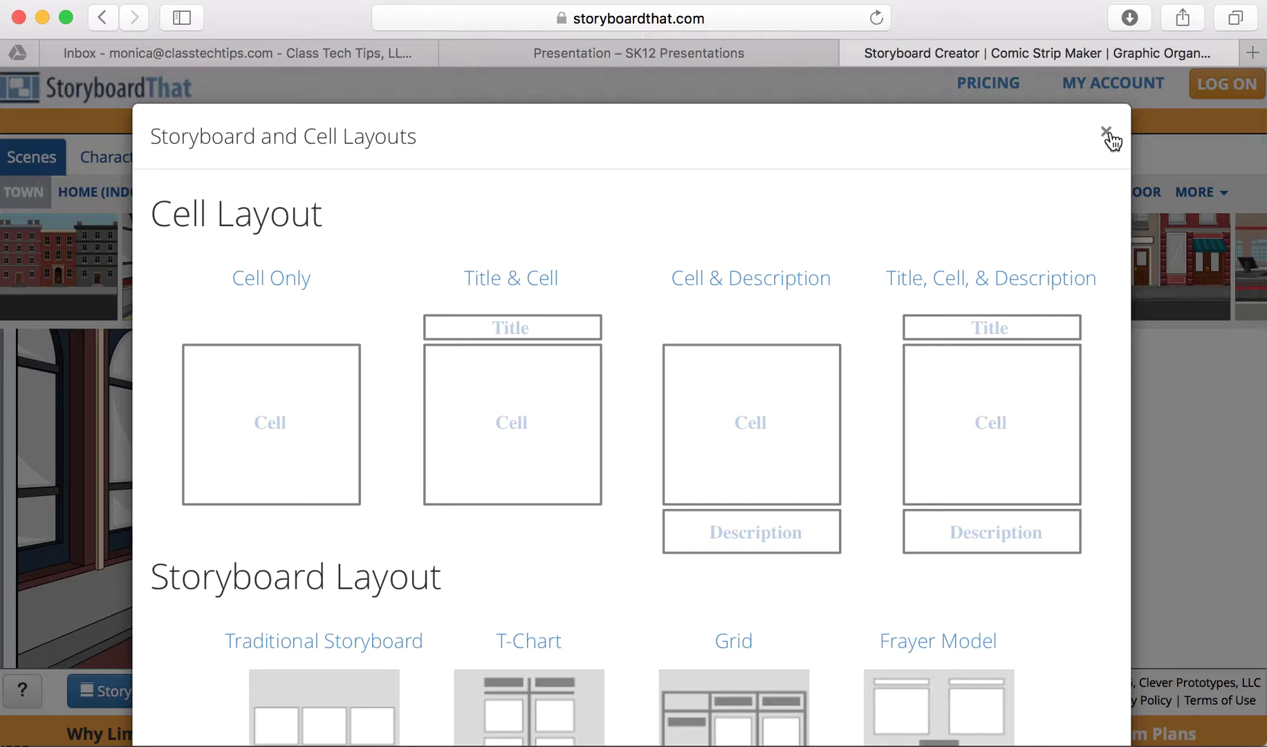
left_click(1109, 136)
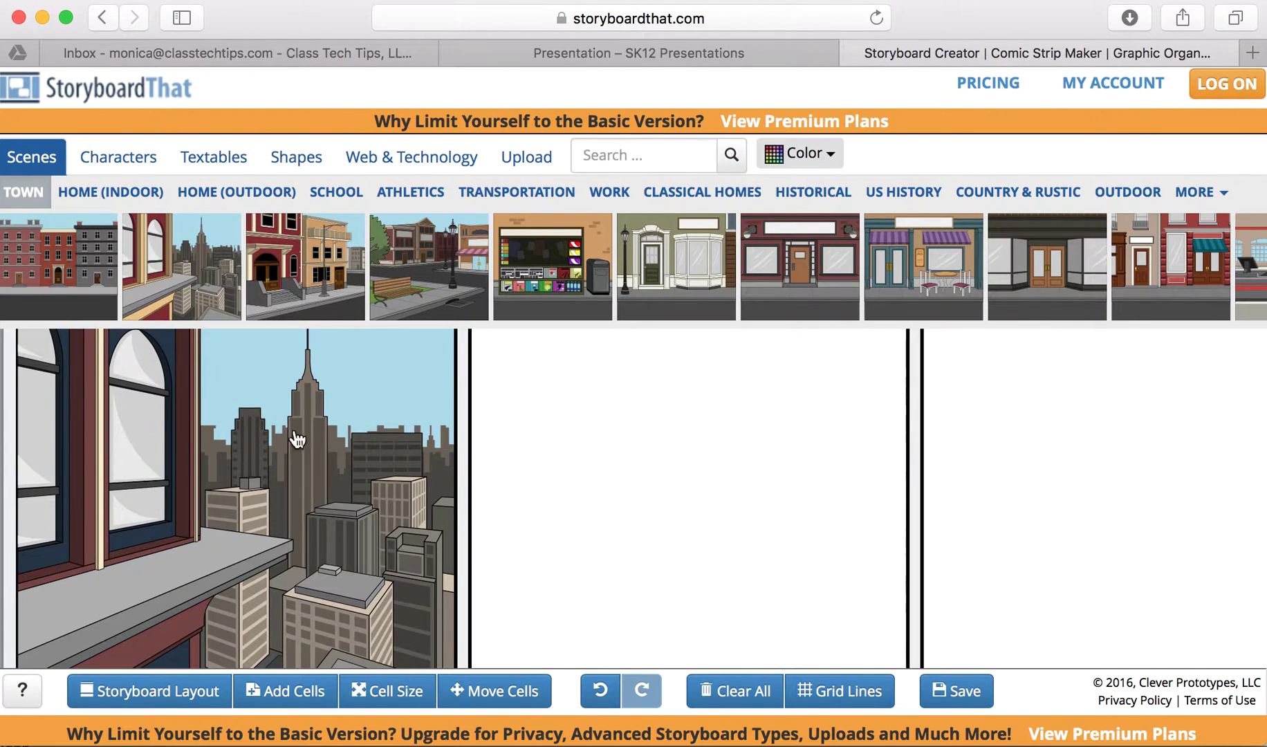
Place the teal-top, tan-trousers woman in cell 2, nudged slightly up and left
left_click(112, 161)
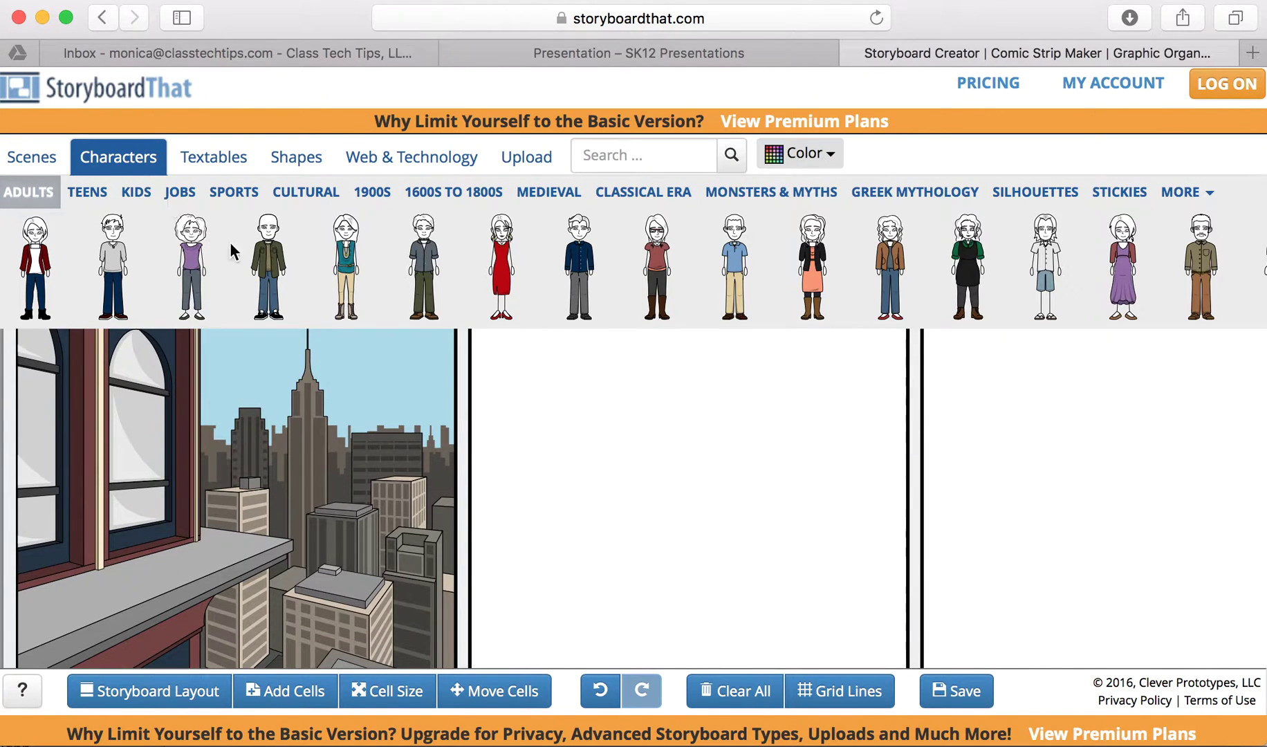
left_click_drag(357, 264, 565, 508)
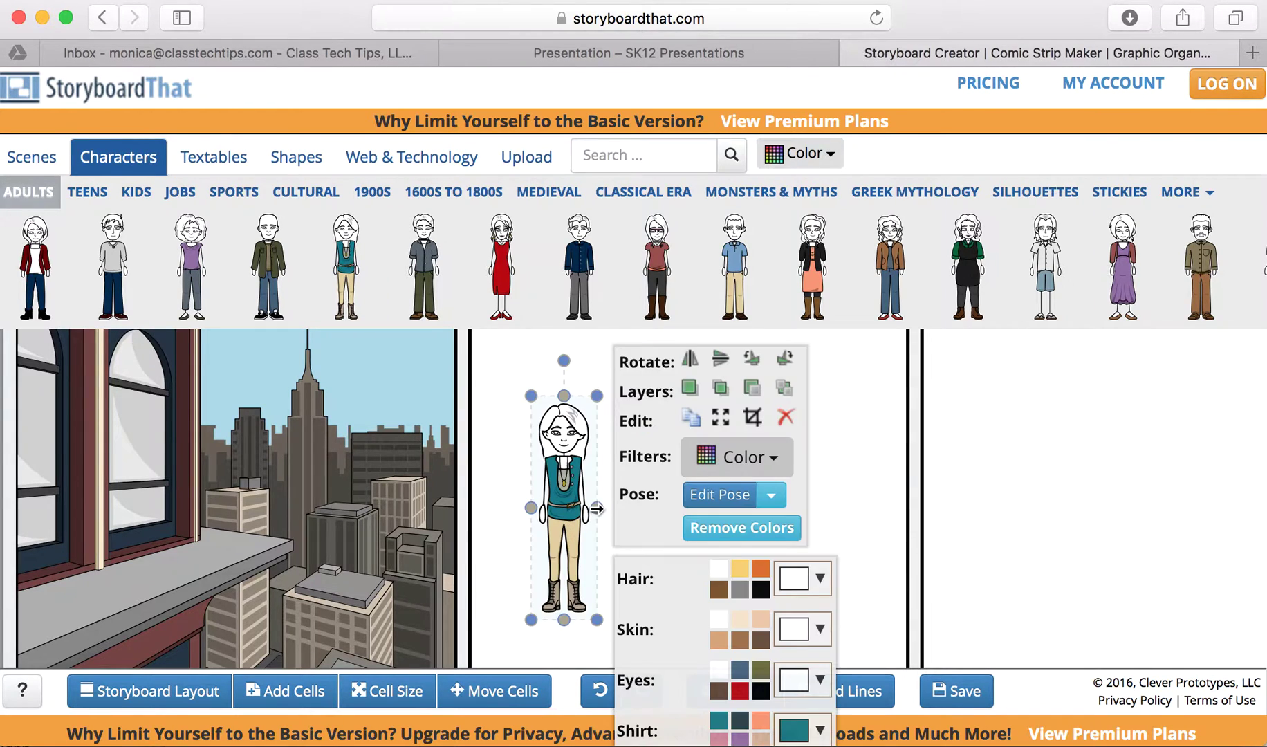
left_click_drag(597, 620, 668, 656)
Pose the woman with a smirk, right hand on hip, three-quarter side view, and apply it
left_click(722, 504)
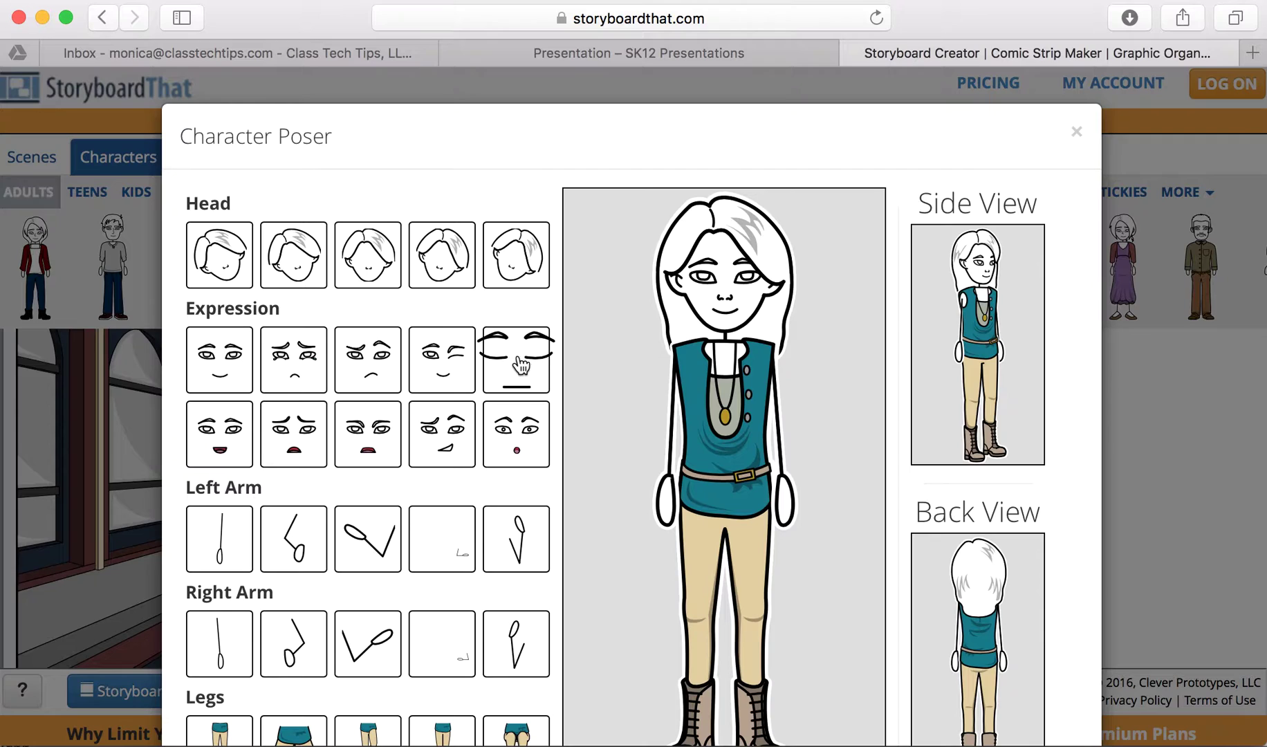
left_click(515, 364)
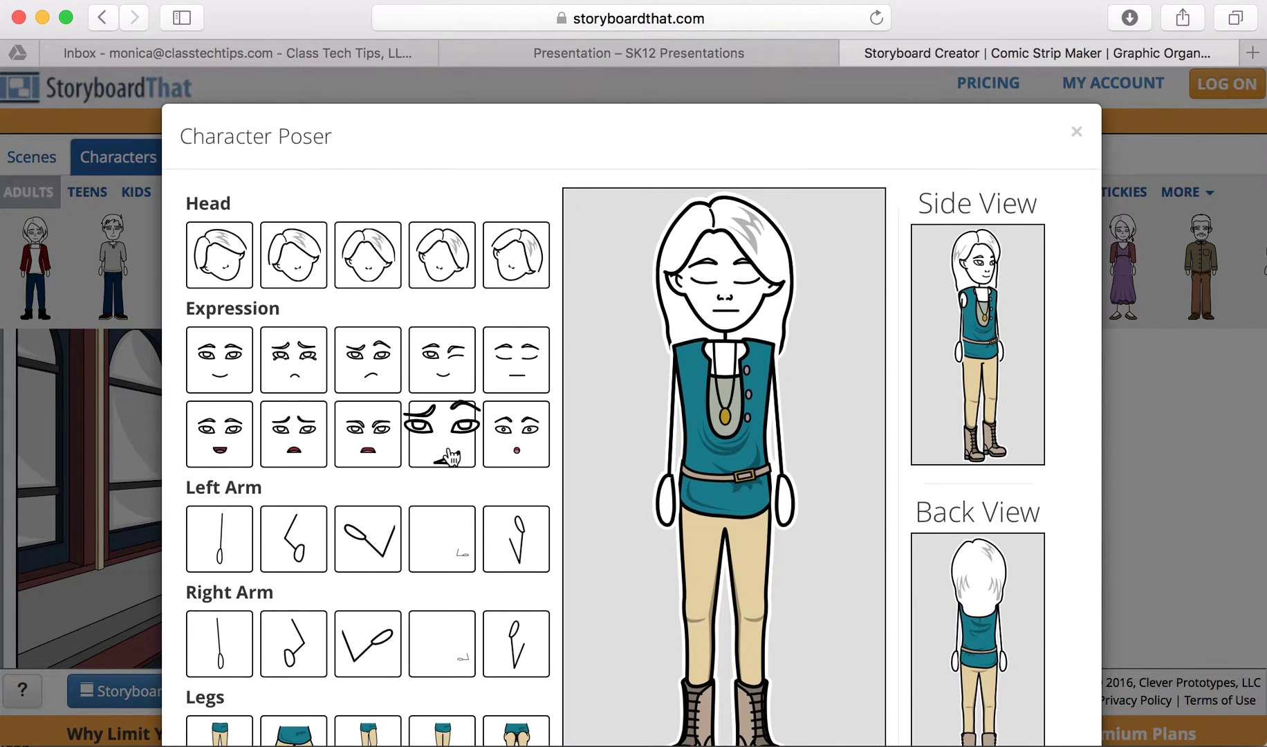
left_click(441, 431)
left_click(295, 652)
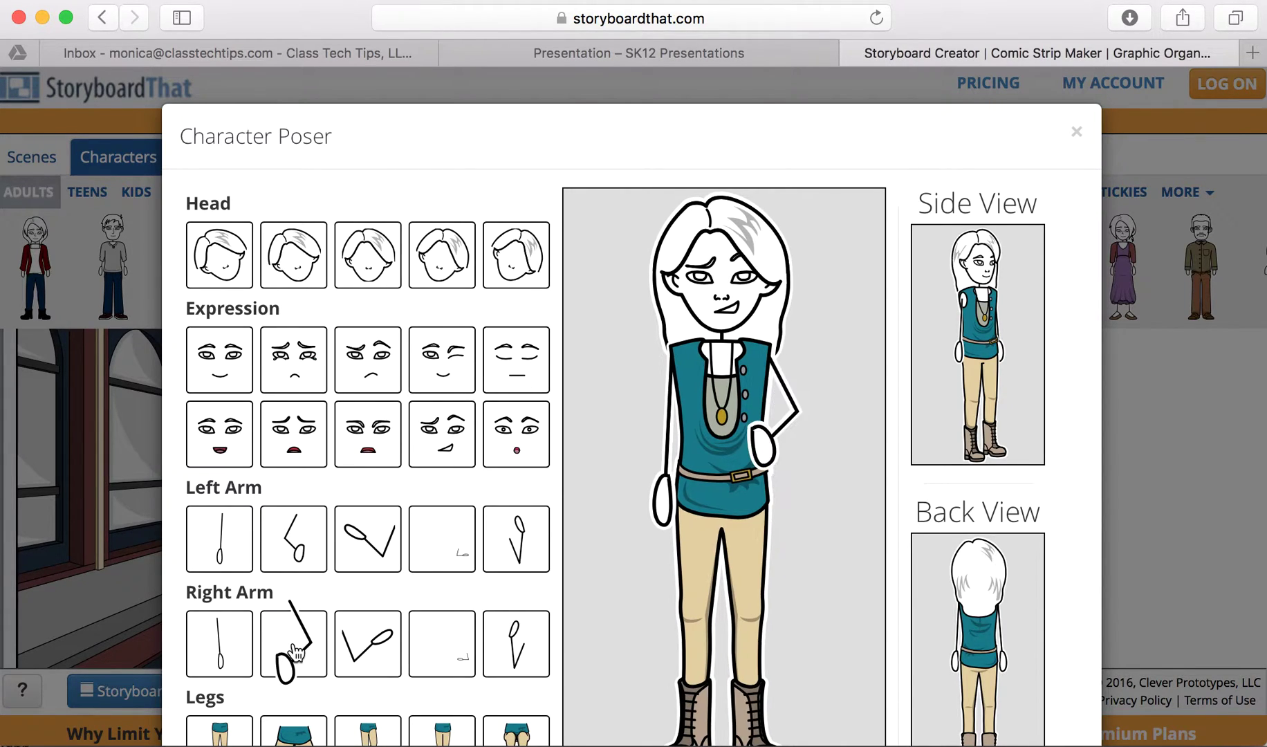
left_click(971, 366)
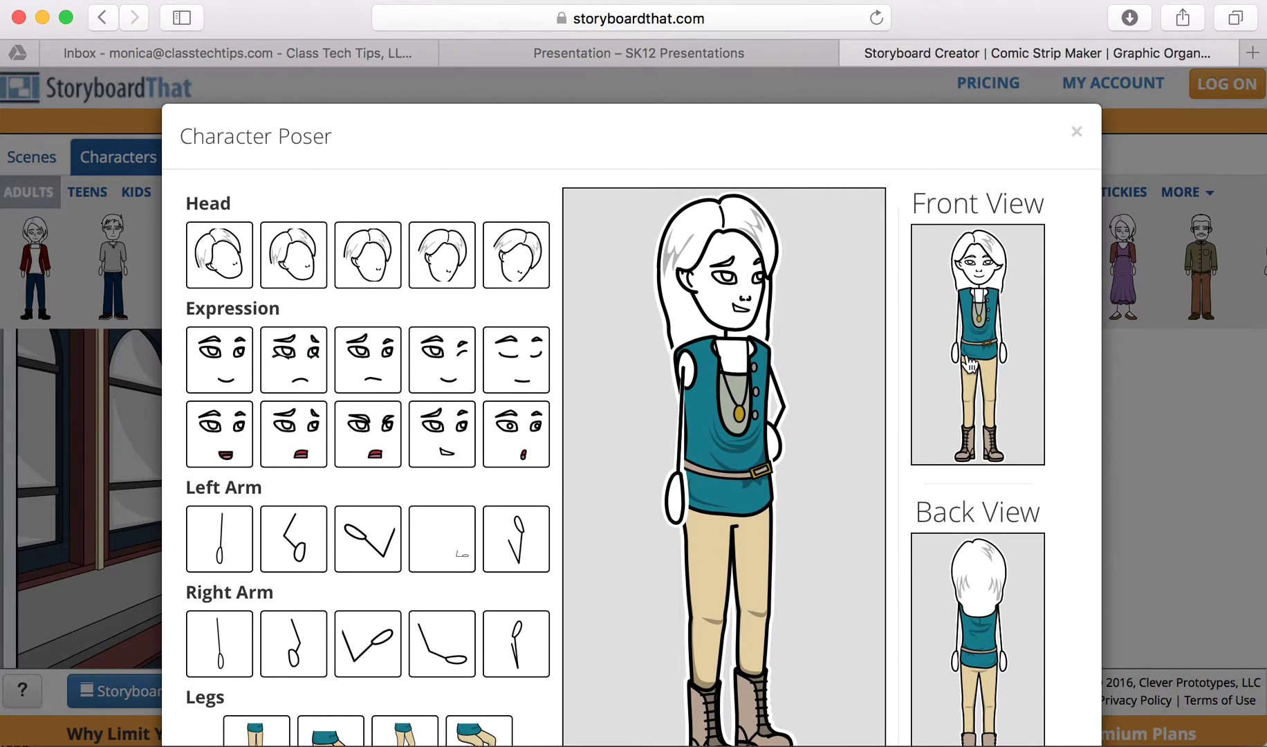
scroll(971, 366, "down", 5)
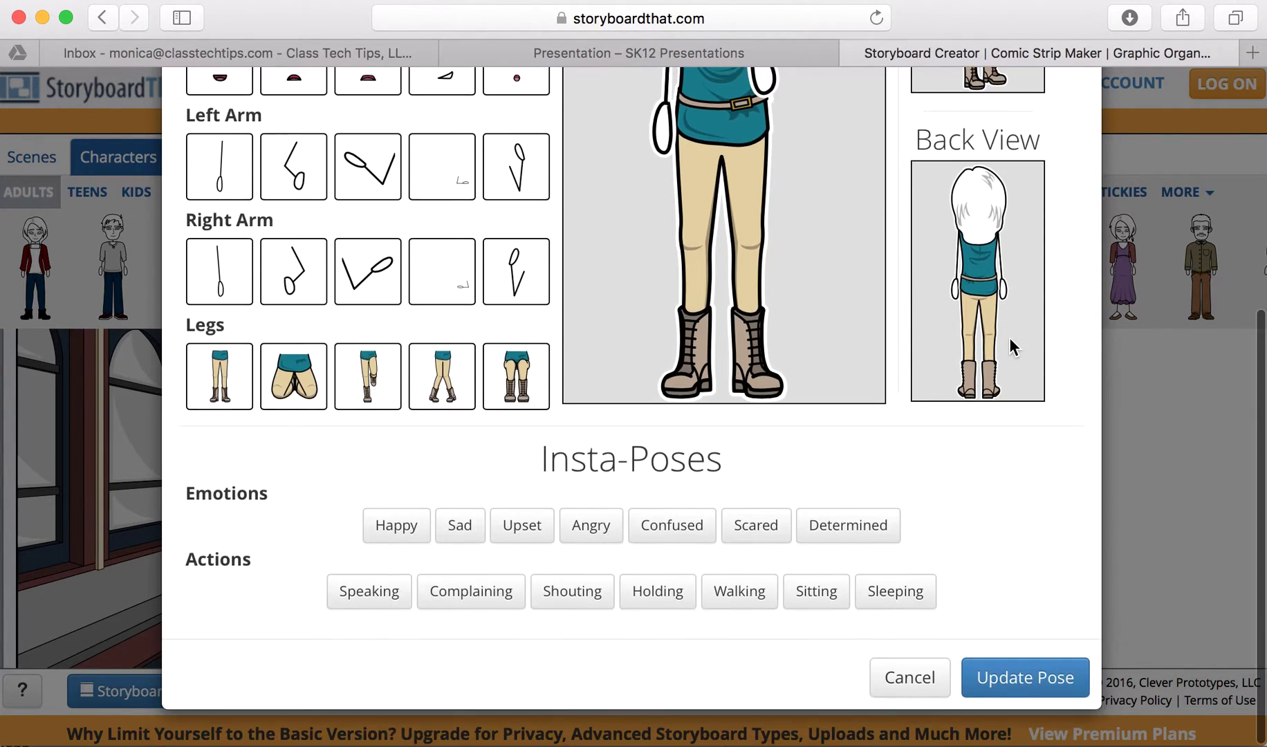
left_click(1029, 672)
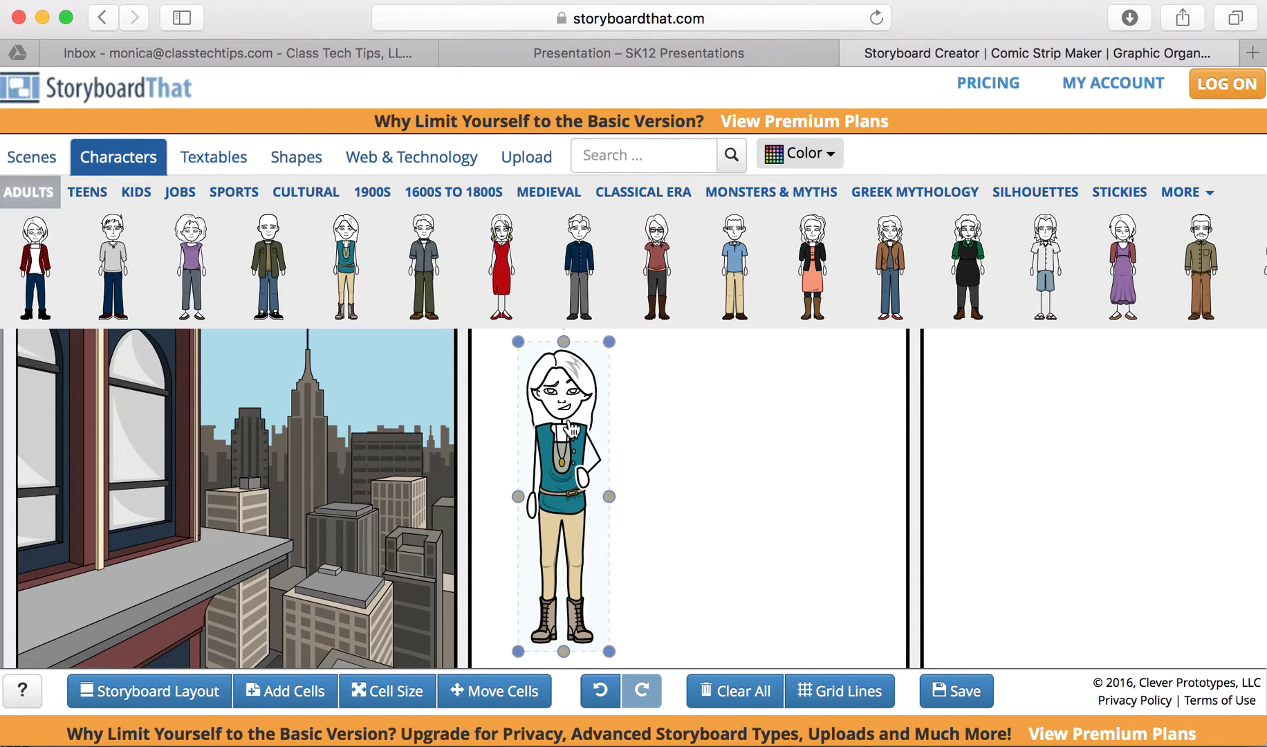
Change the woman's hair colour from white to orange
left_click(572, 431)
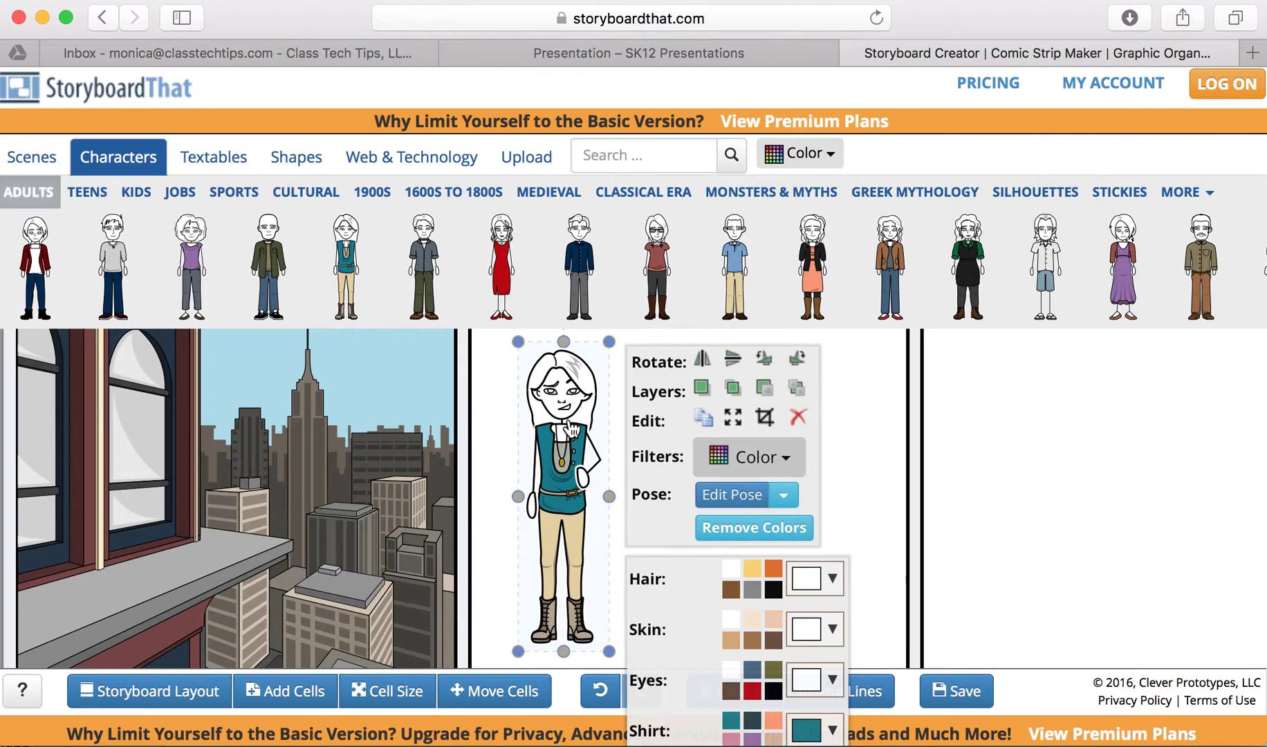
left_click(774, 570)
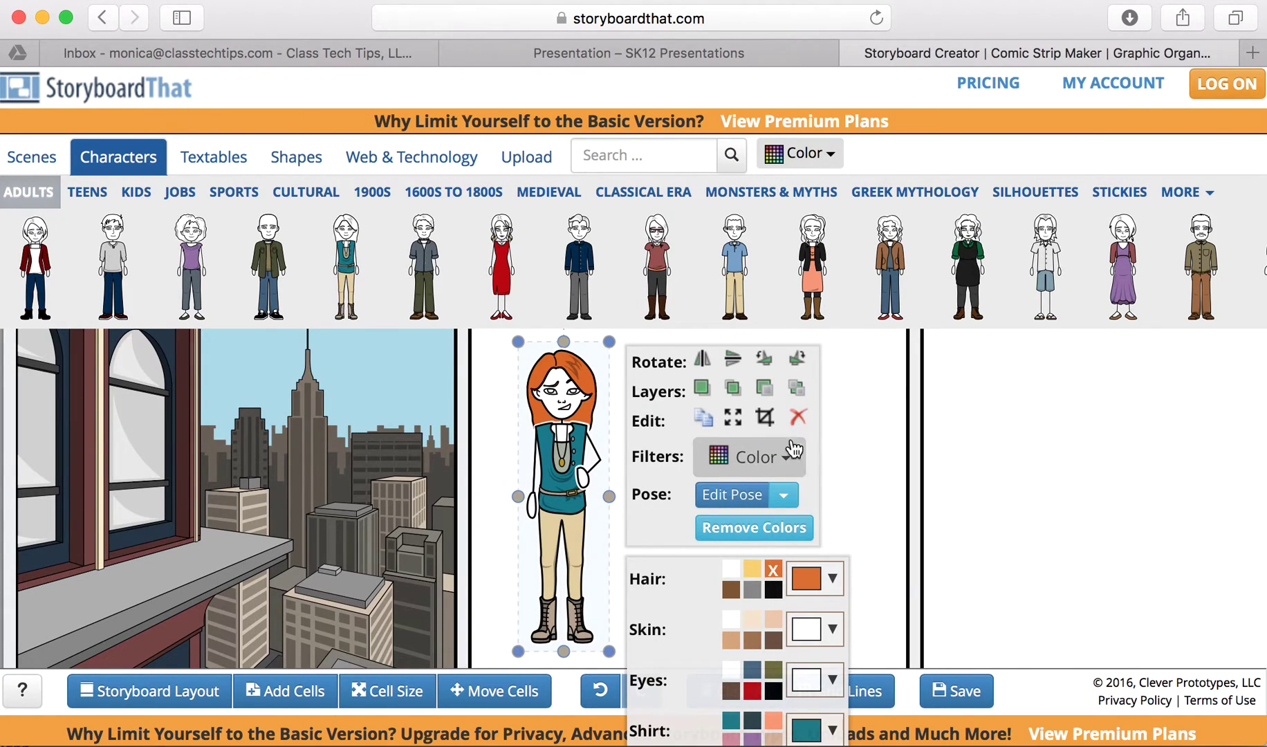
left_click(875, 424)
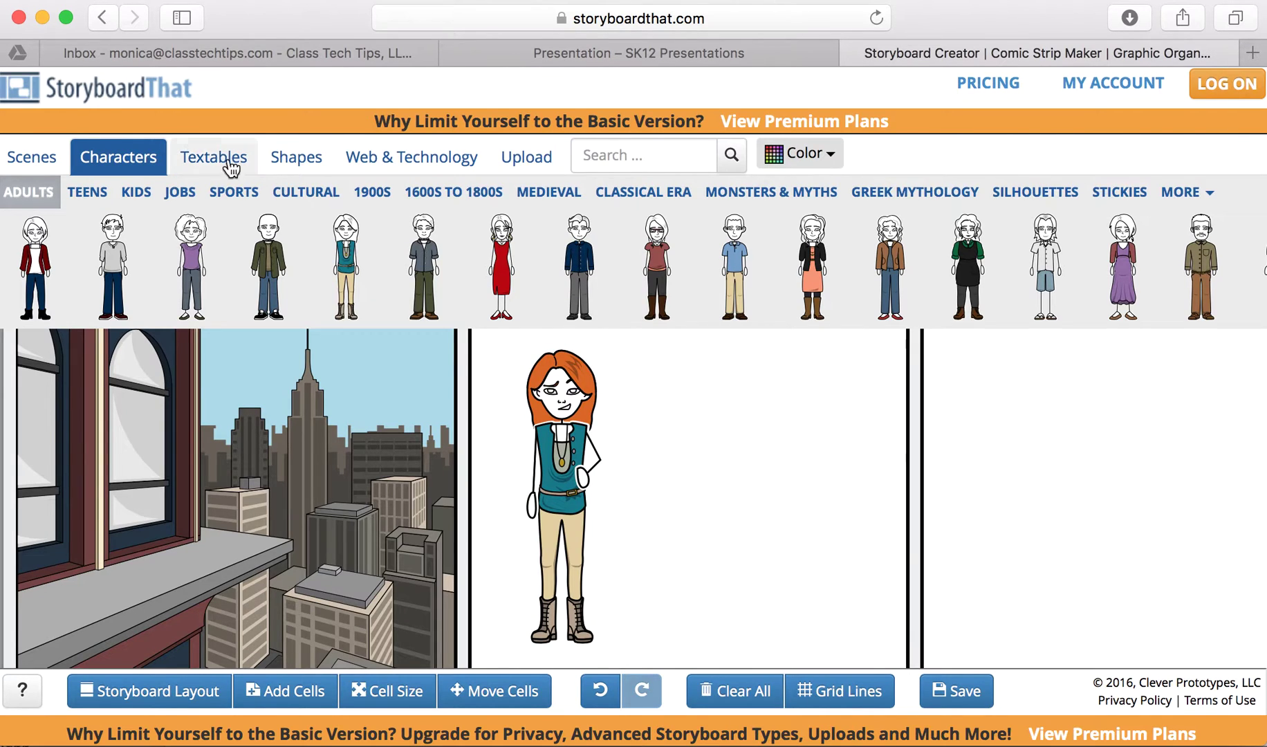
Add a blue speech bubble reading 'Hello' beside the woman in cell 2
left_click(191, 148)
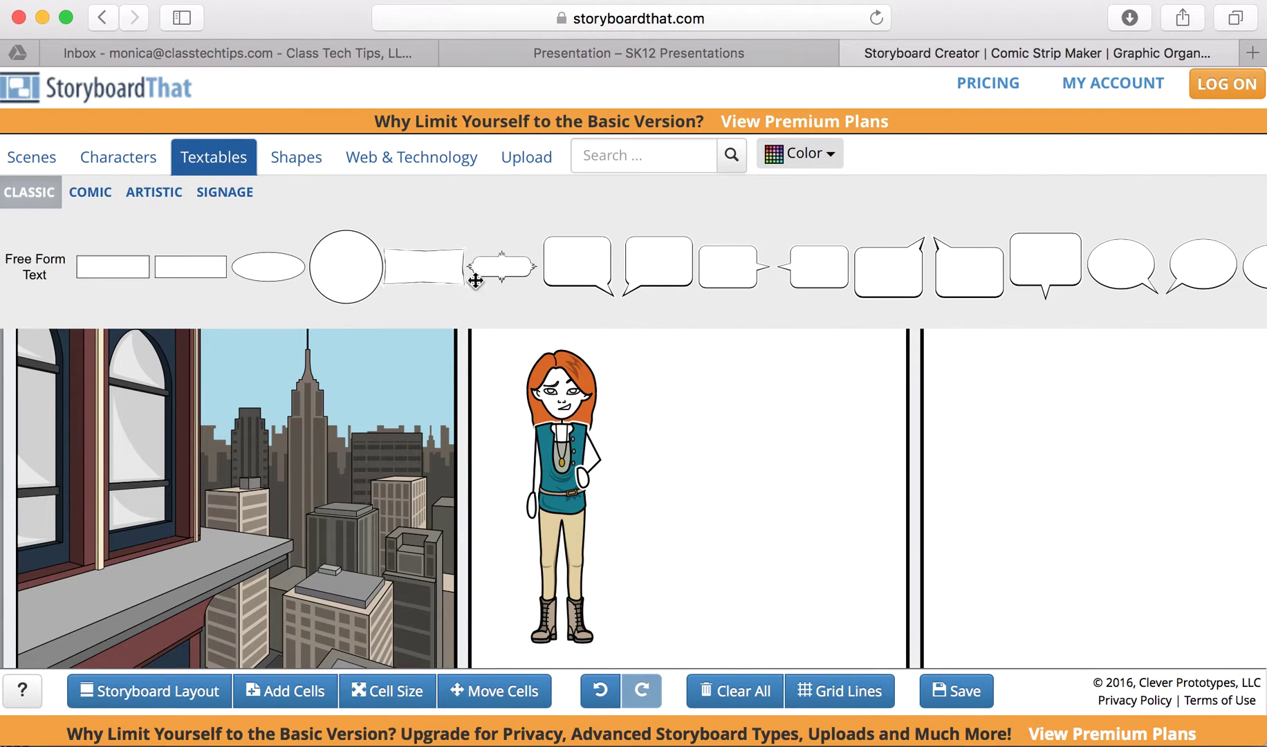
left_click_drag(658, 283, 726, 424)
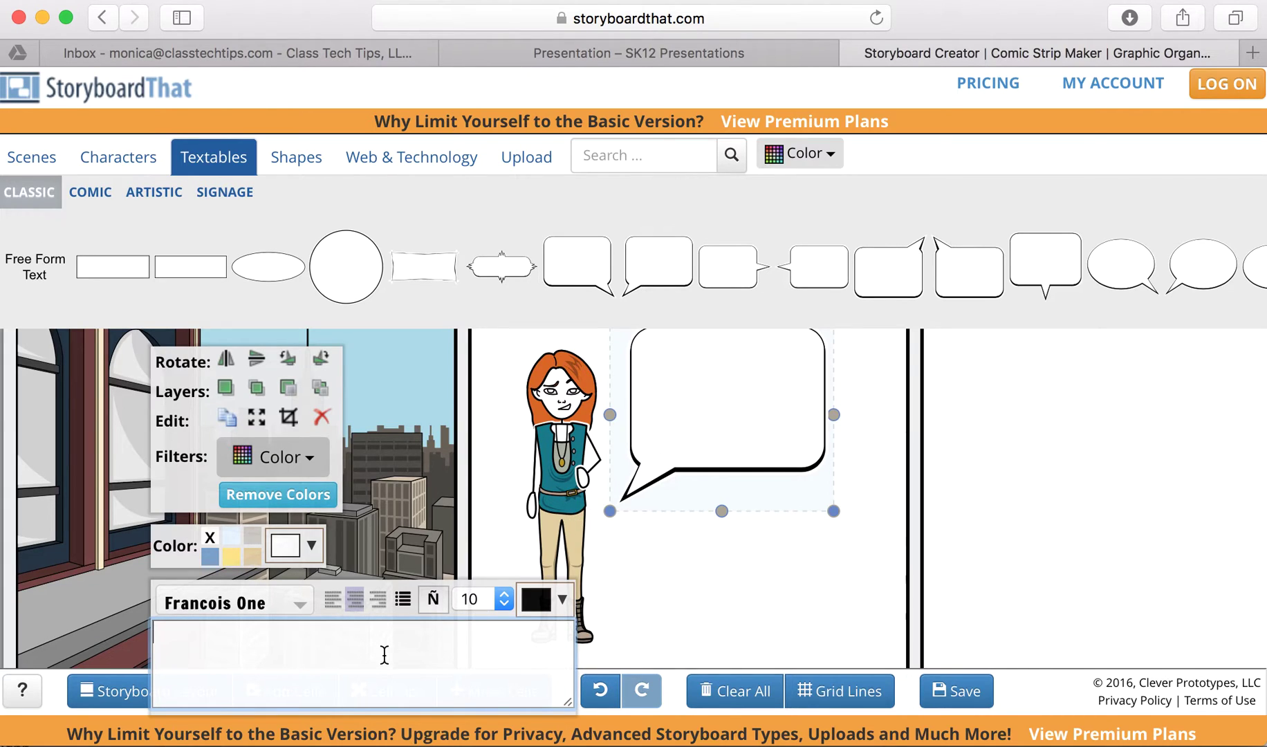
type("Hello")
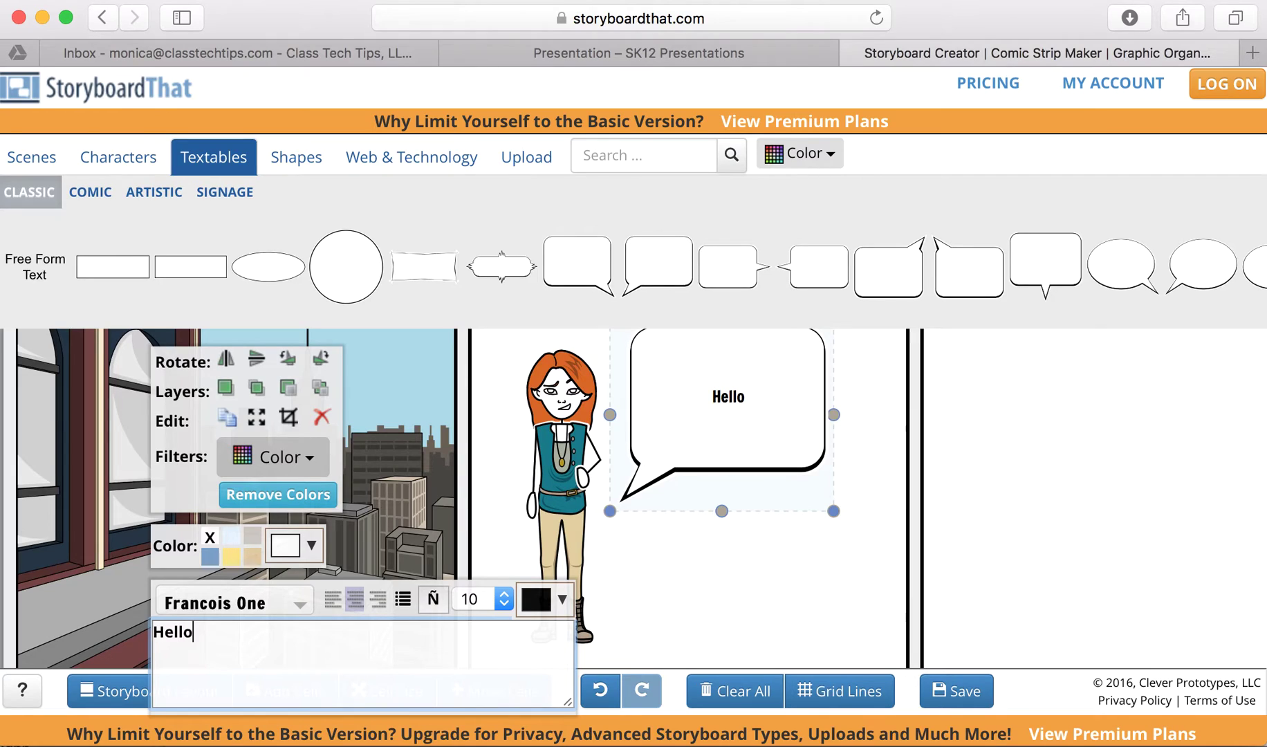
left_click(251, 558)
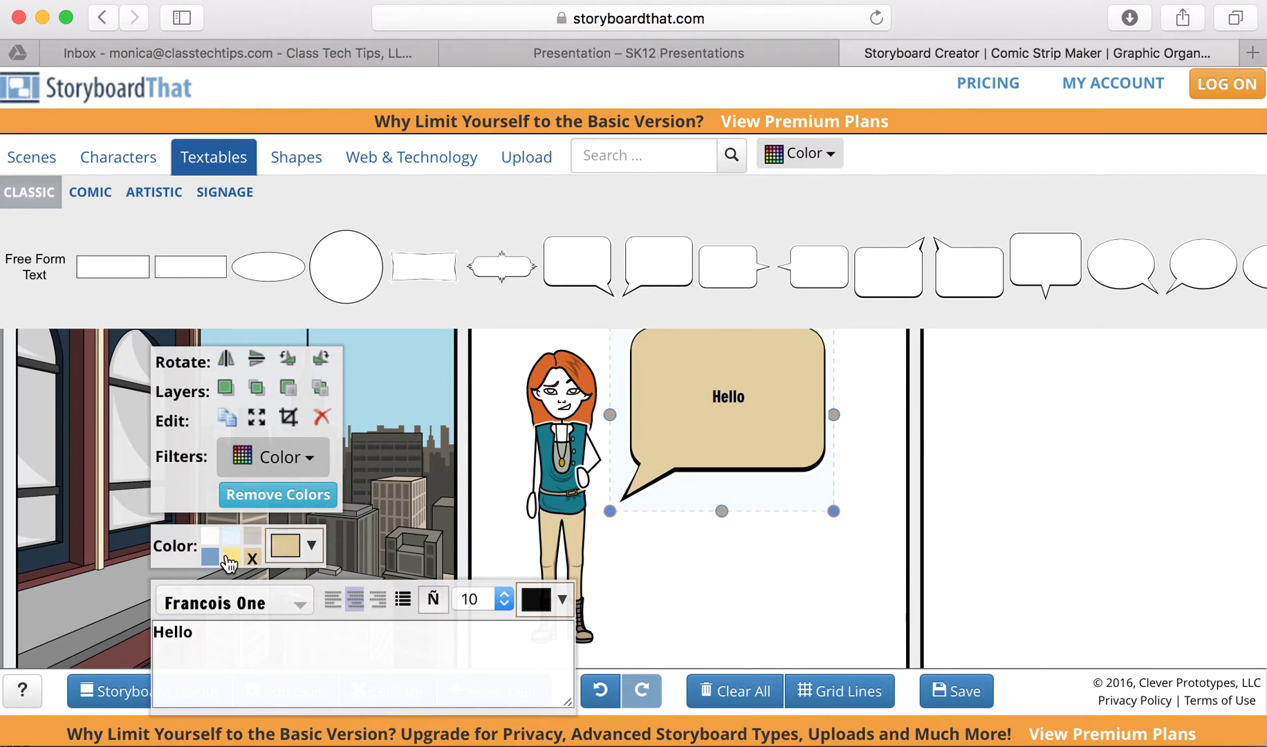
left_click(231, 557)
left_click(210, 558)
left_click(693, 612)
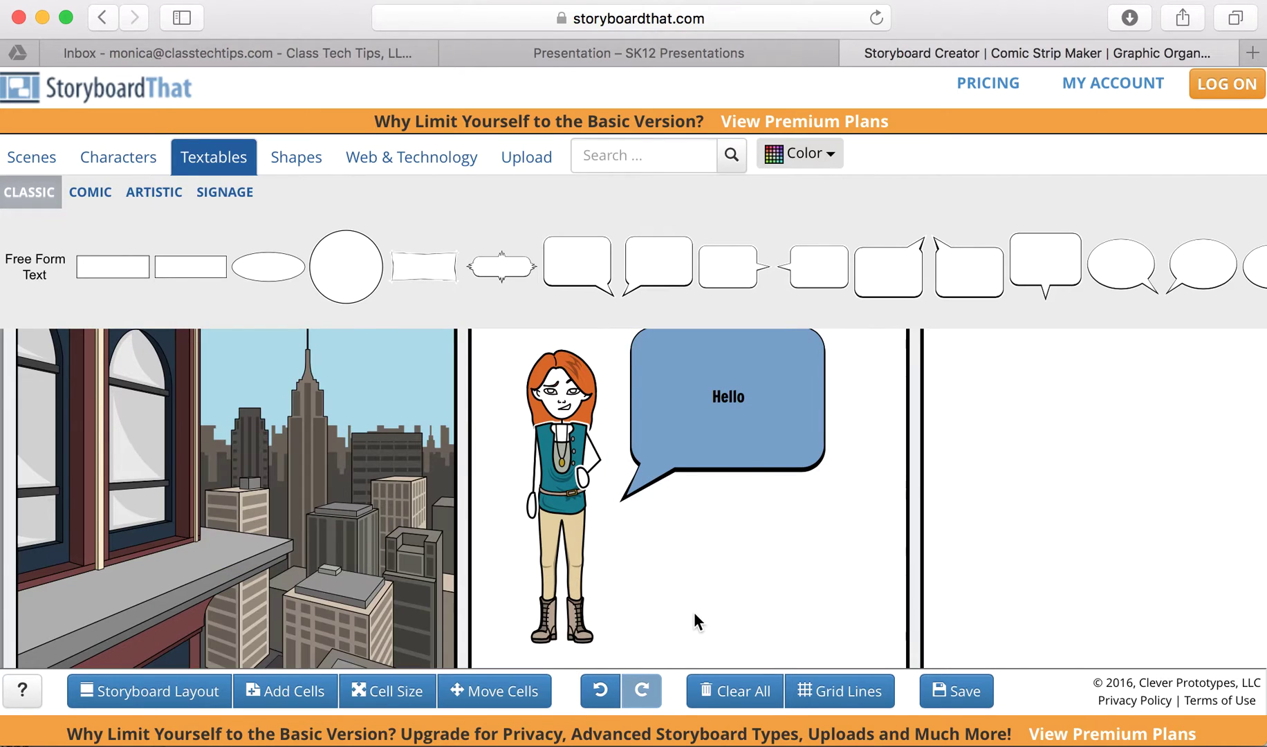
left_click(320, 170)
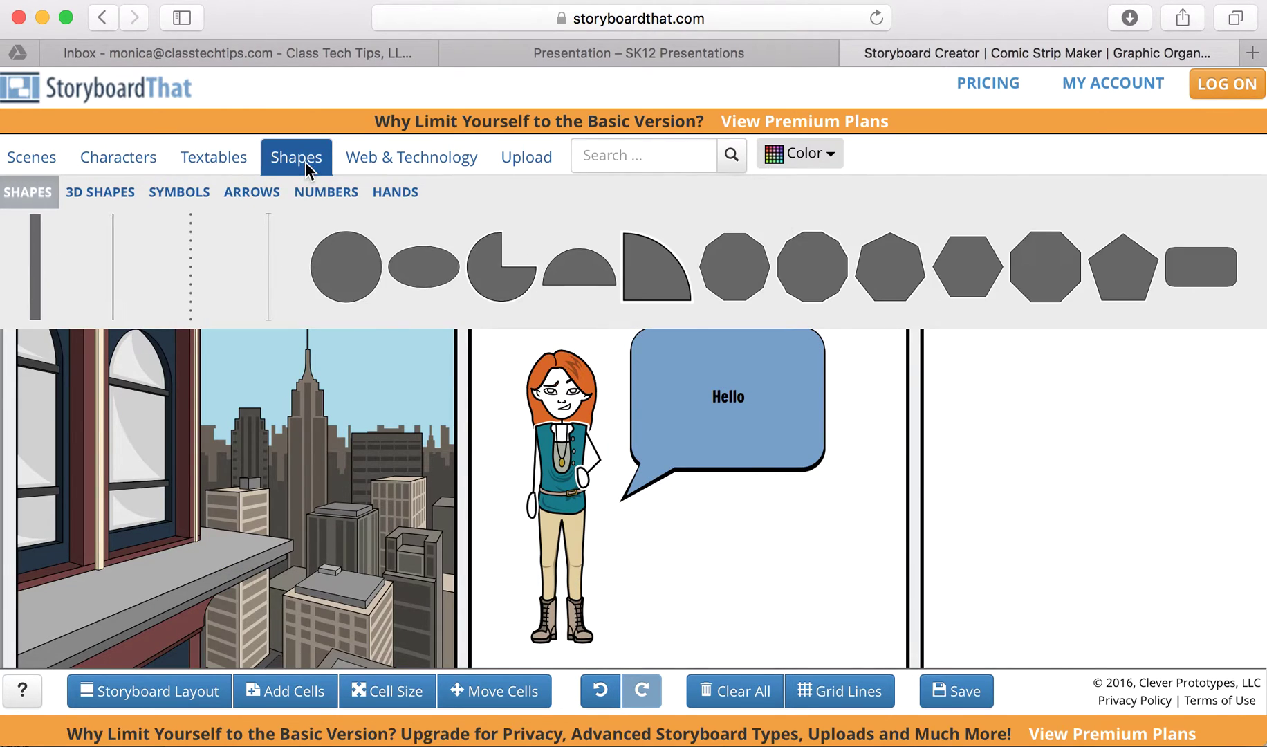
Add a grey quarter-circle shape to the bottom corner of cell 3
left_click_drag(652, 274, 962, 623)
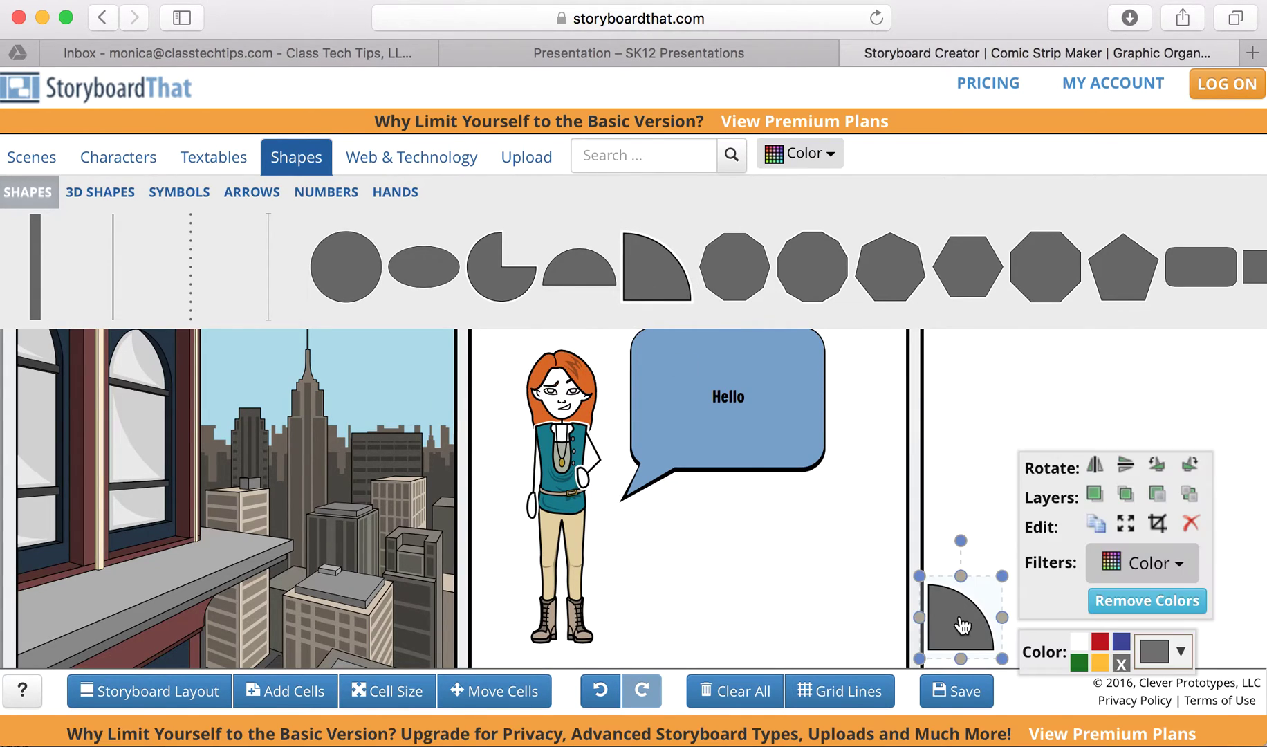
left_click(958, 448)
left_click(385, 151)
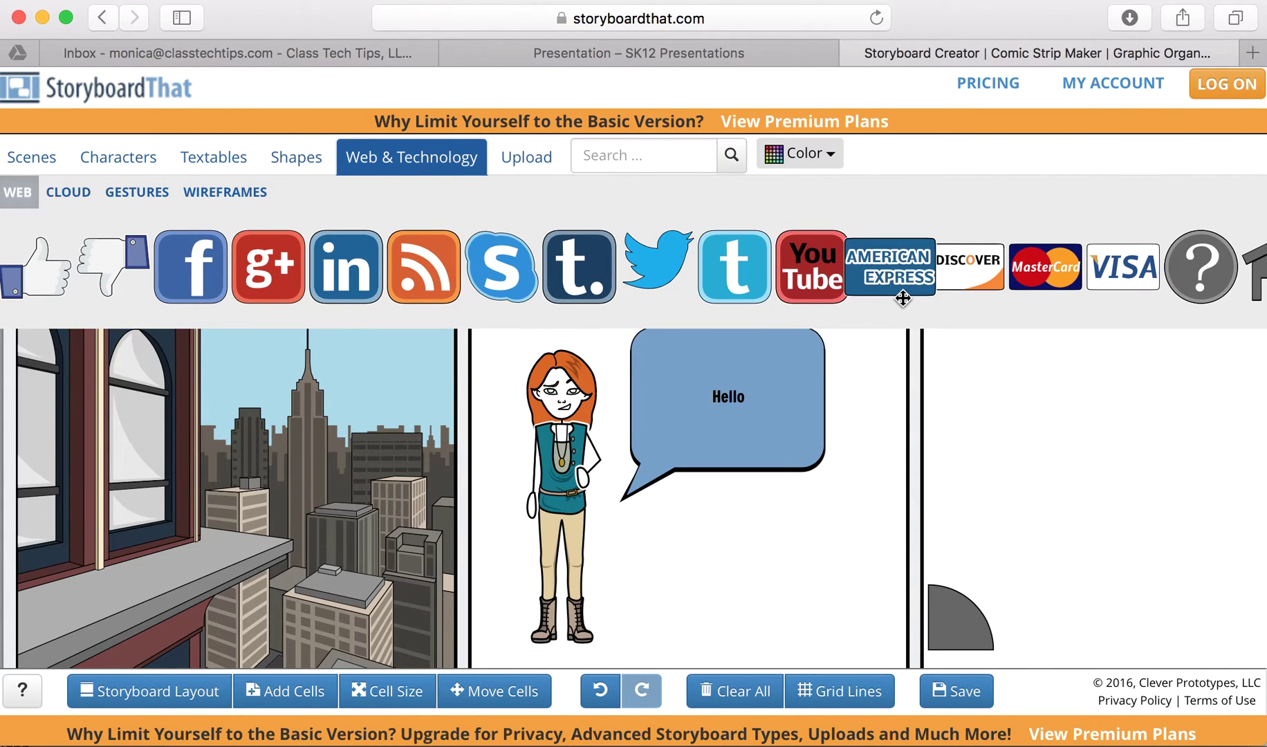
Place an open padlock icon beside the quarter-circle in cell 3
scroll(903, 298, "right", 15)
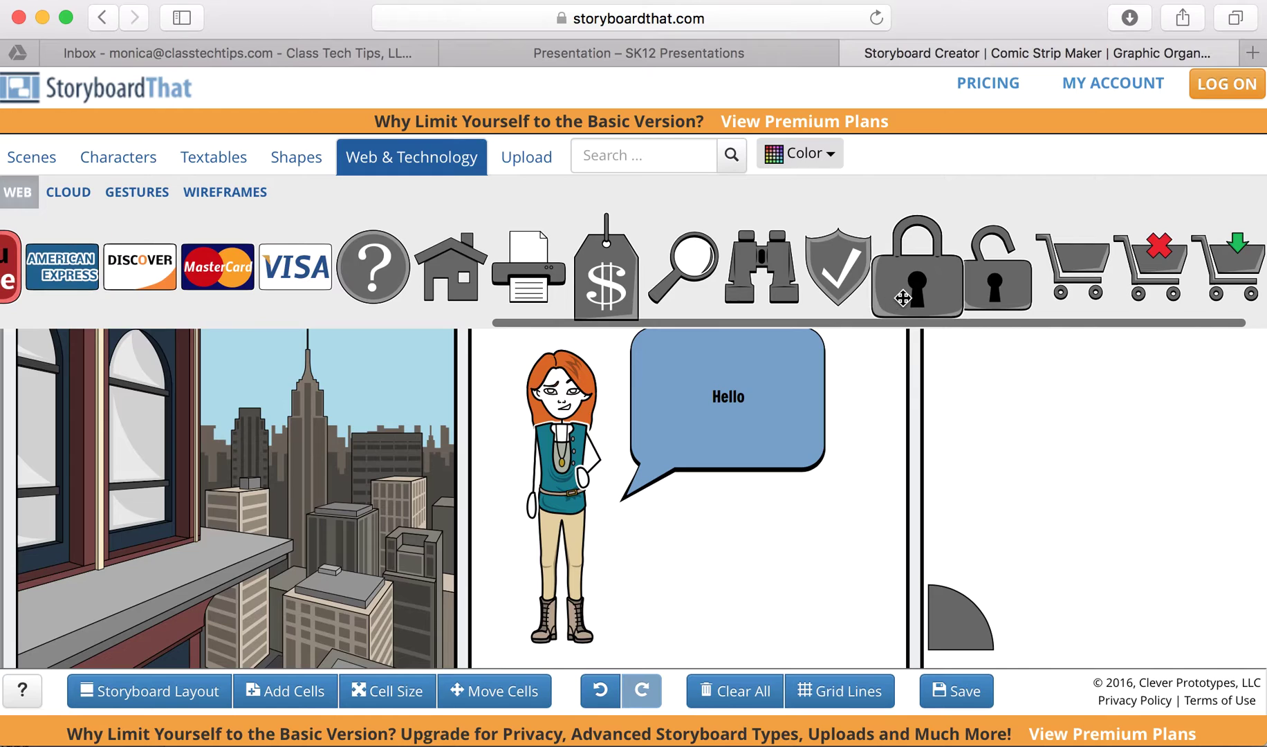
left_click_drag(994, 280, 1078, 578)
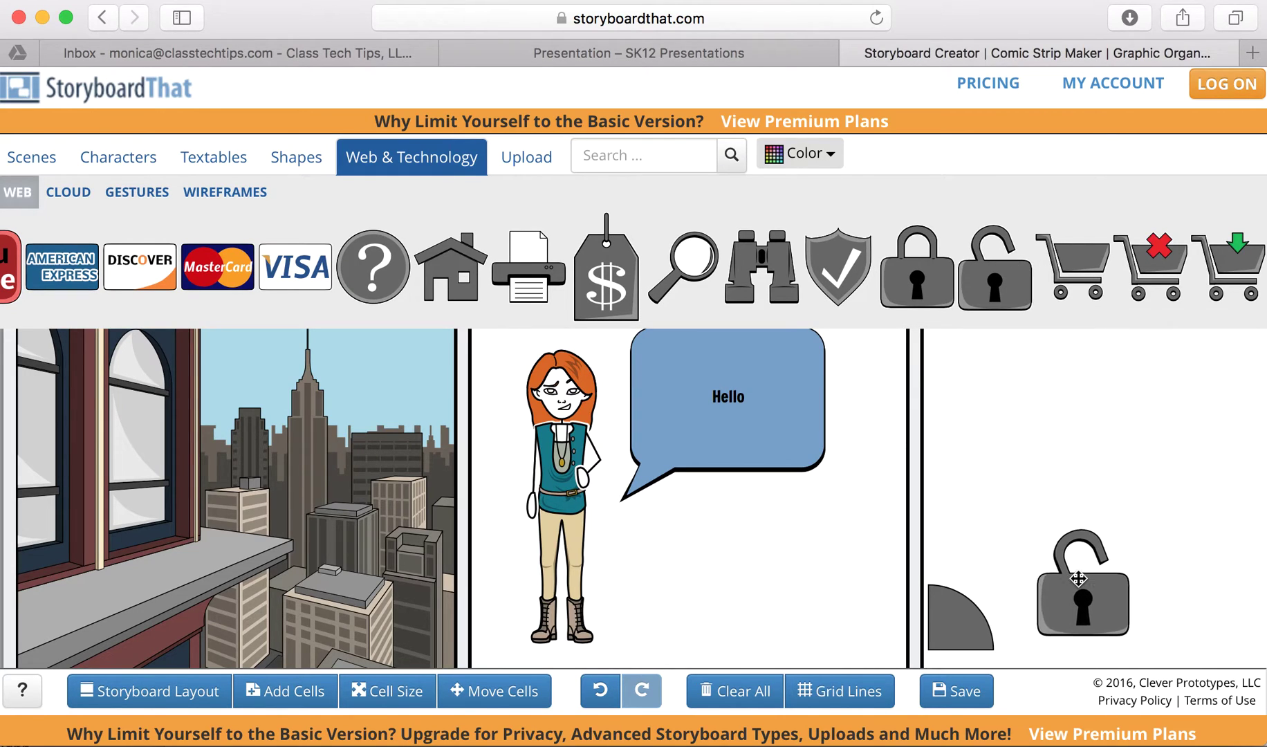
left_click(32, 158)
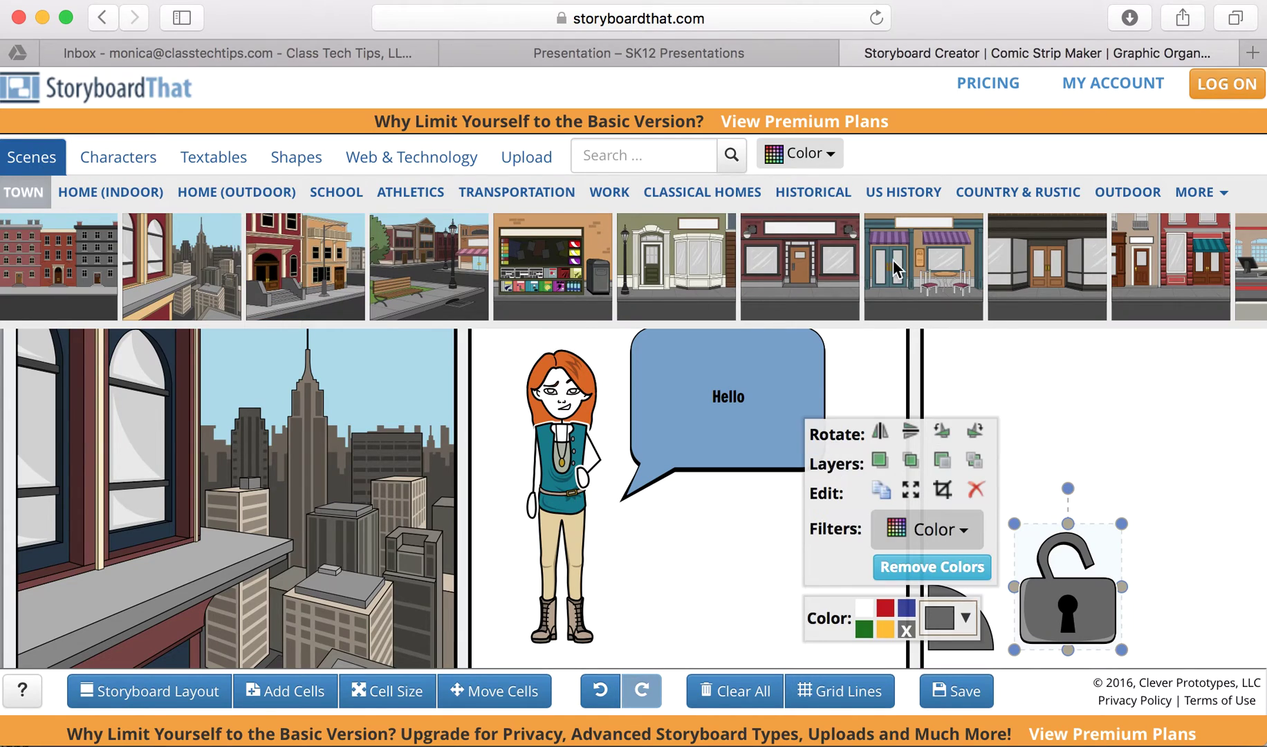
Set a purple-awning café storefront as the background of cell 3
left_click_drag(895, 268, 1154, 487)
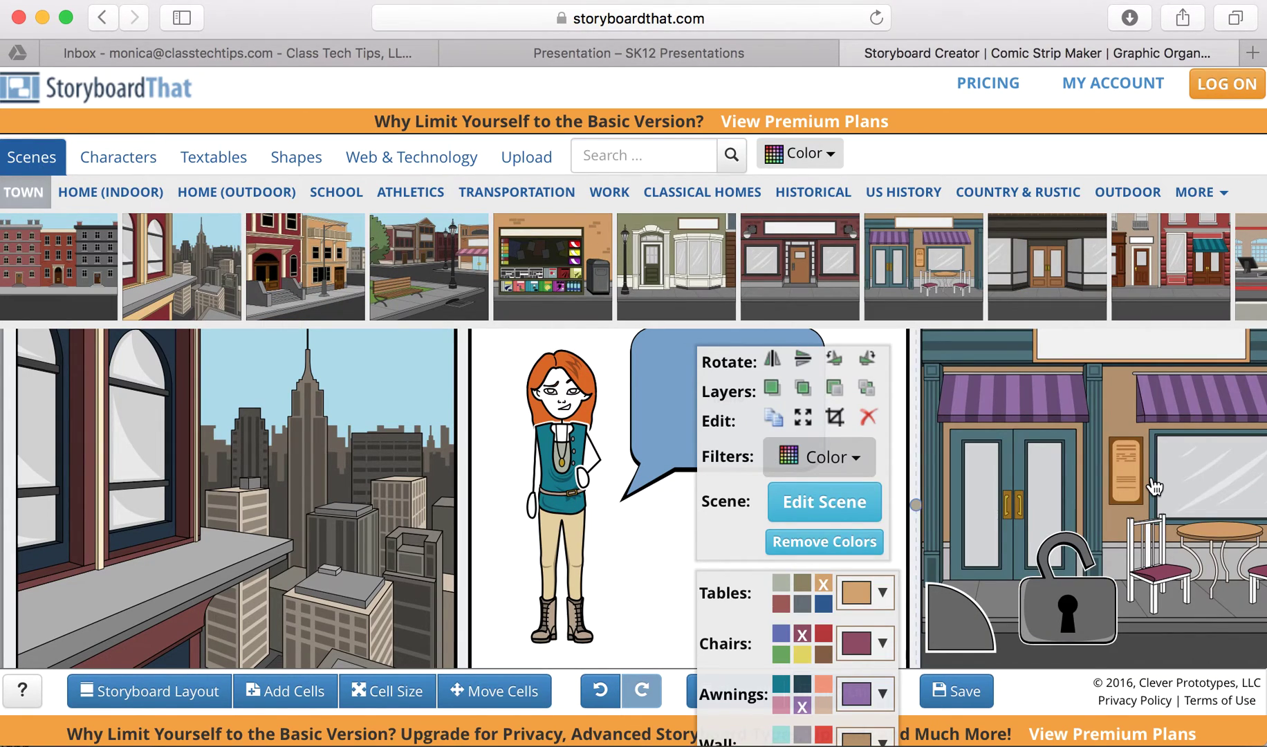
left_click(337, 425)
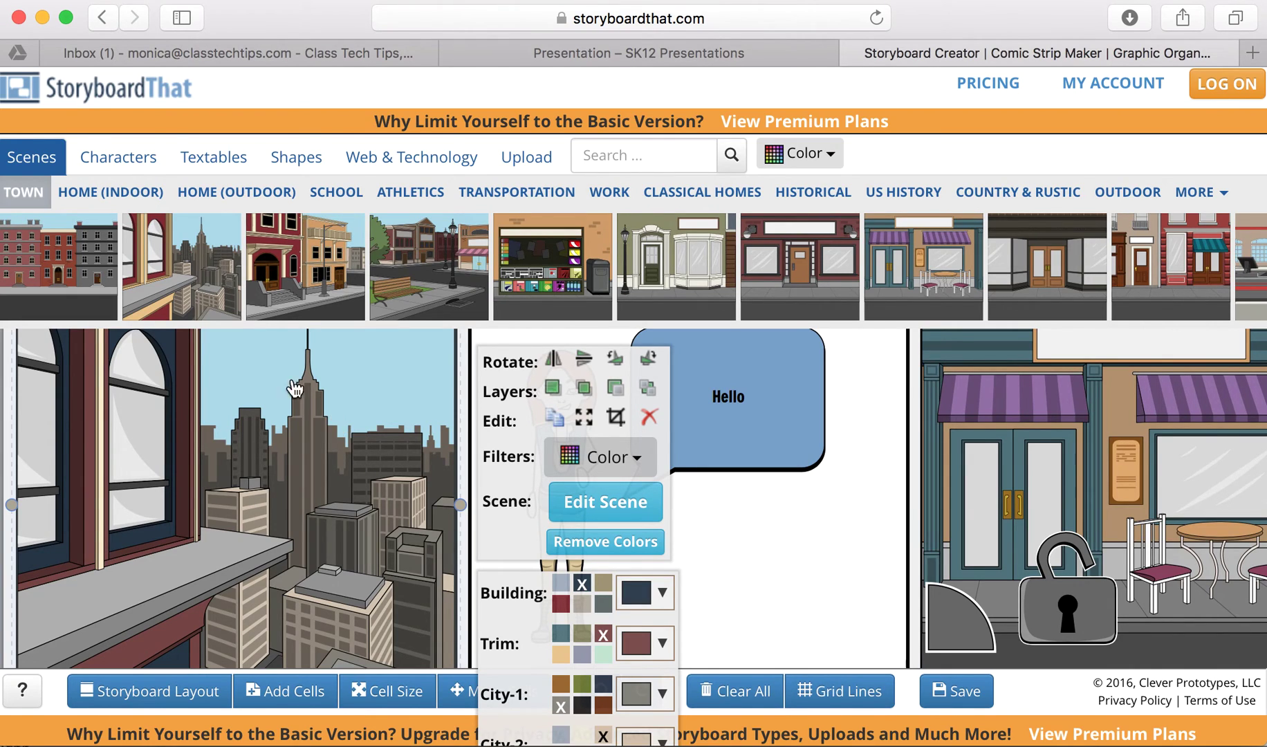
Browse the School scene backgrounds, then switch the scene library to Classical Homes
left_click(326, 200)
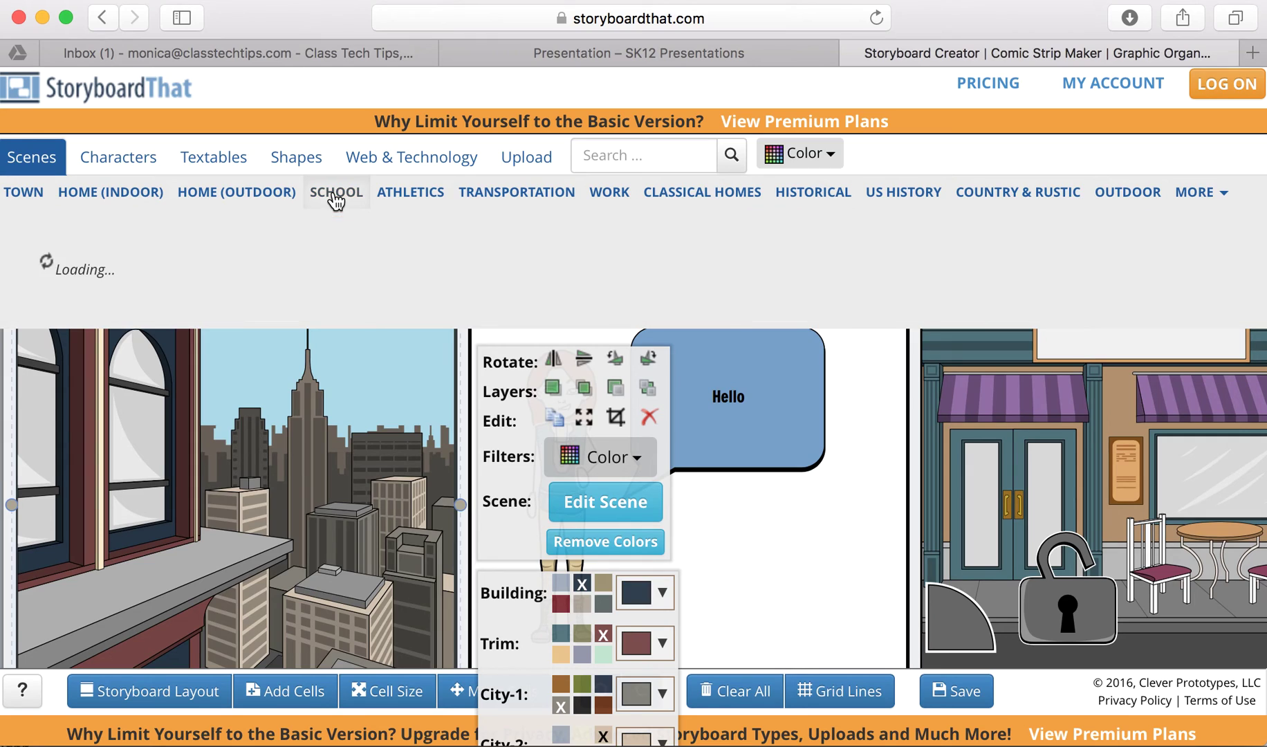
left_click(733, 192)
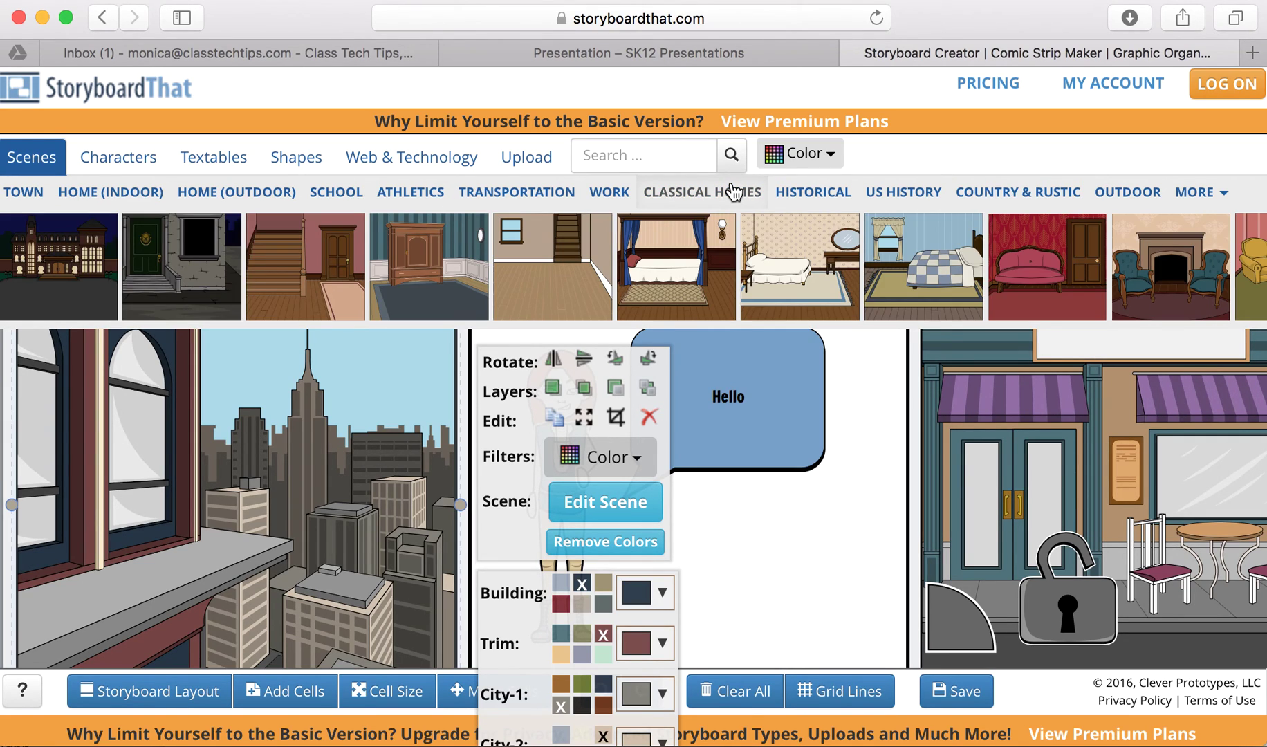